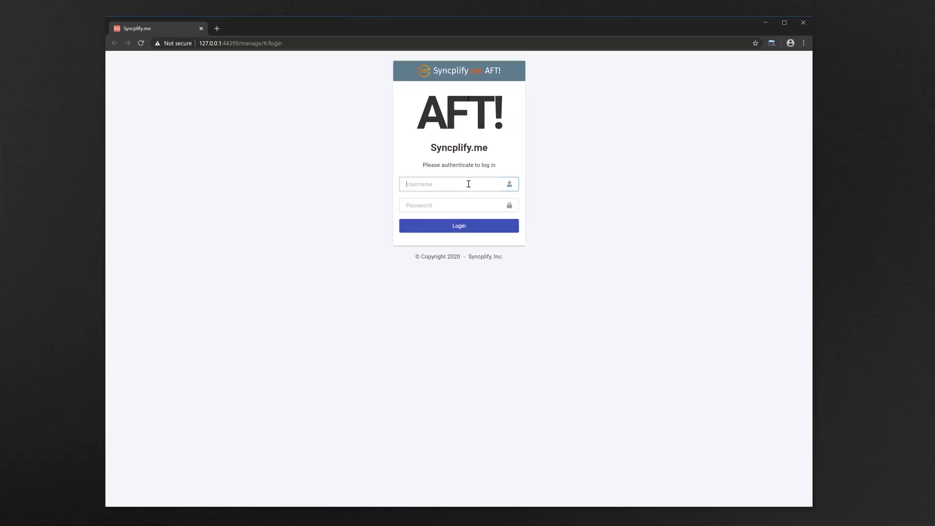
- Log in to the console as admin with the account password
{"action": "type", "text": "admin"}
{"action": "key", "text": "Tab"}
{"action": "type", "text": "***"}
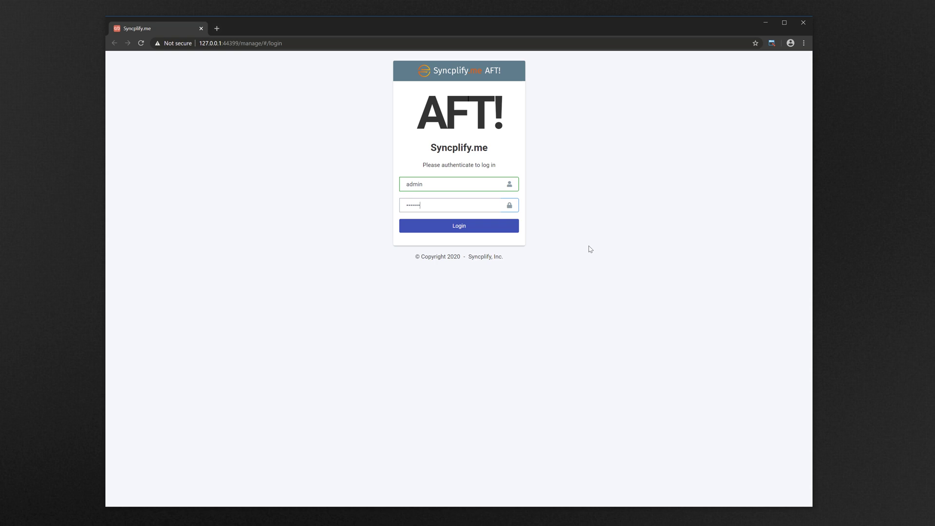
{"action": "key", "text": "Return"}
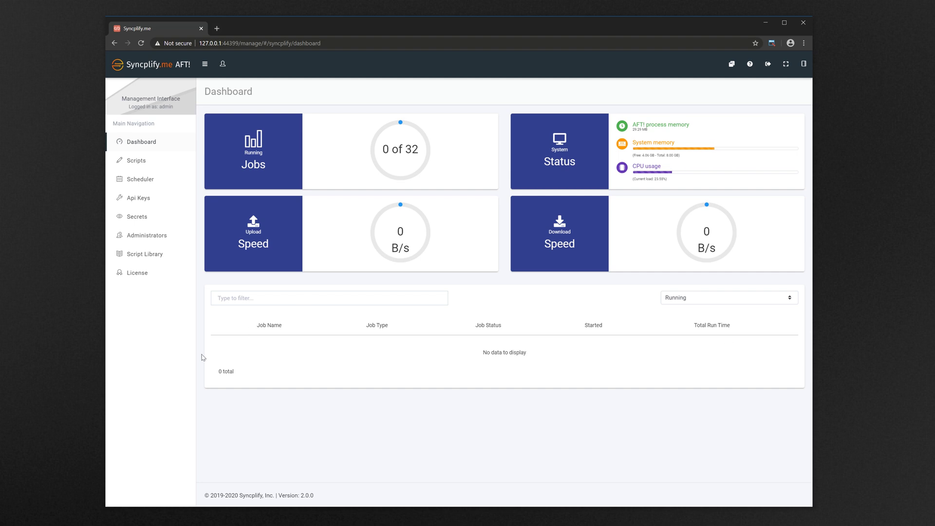
- On the Scripts page, enter C:\myscript.af as the Run File path, then clear it
{"action": "left_click", "coordinate": [133, 161]}
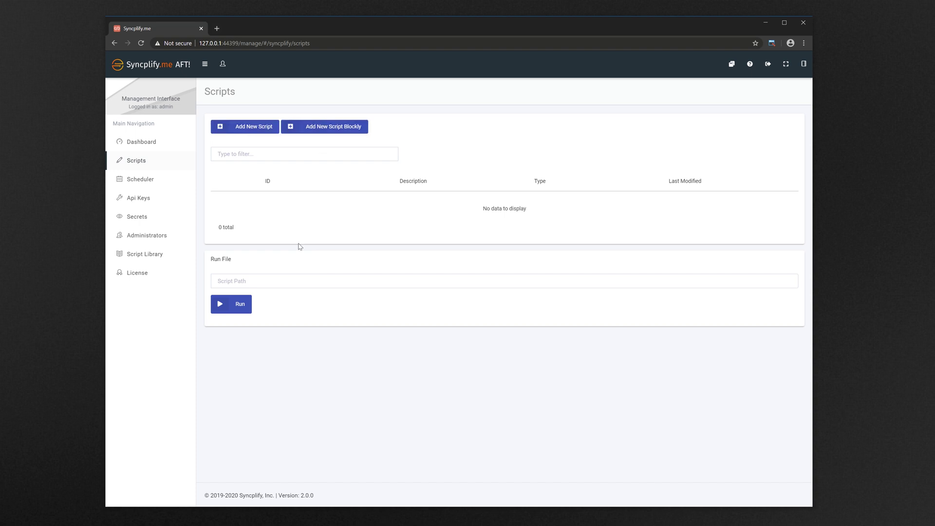
{"action": "left_click", "coordinate": [248, 280]}
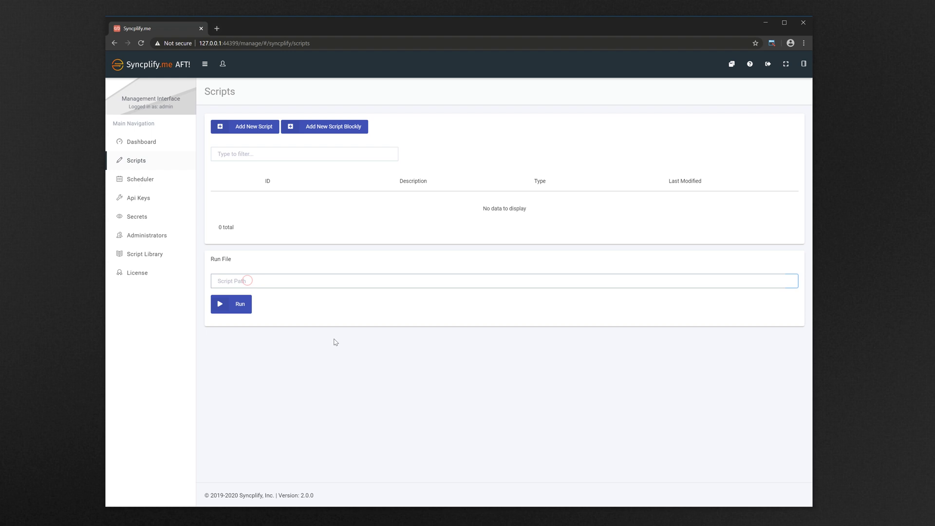
{"action": "type", "text": "C:\\myscript.aftjs"}
{"action": "key", "text": "ctrl+a"}
{"action": "key", "text": "BackSpace"}
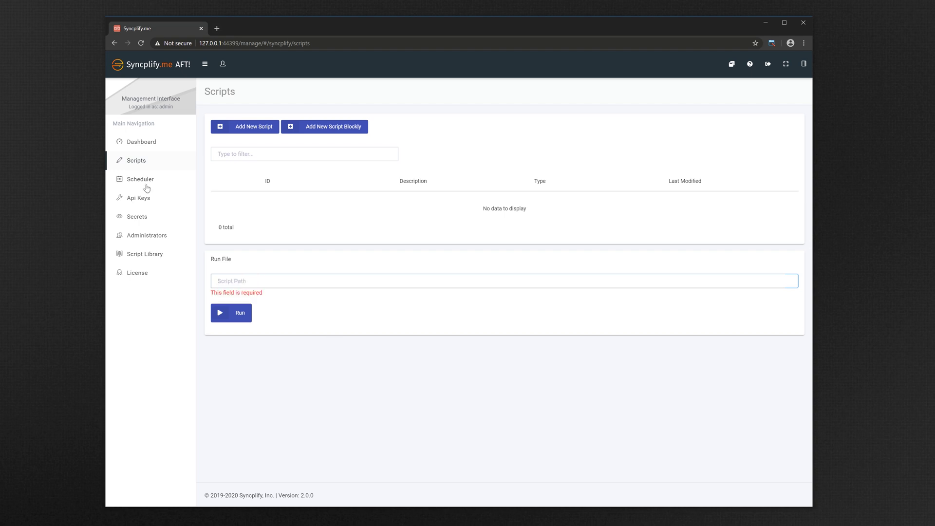
- Start a new cron job with Type set to File, cancelling the file browser
{"action": "left_click", "coordinate": [139, 181]}
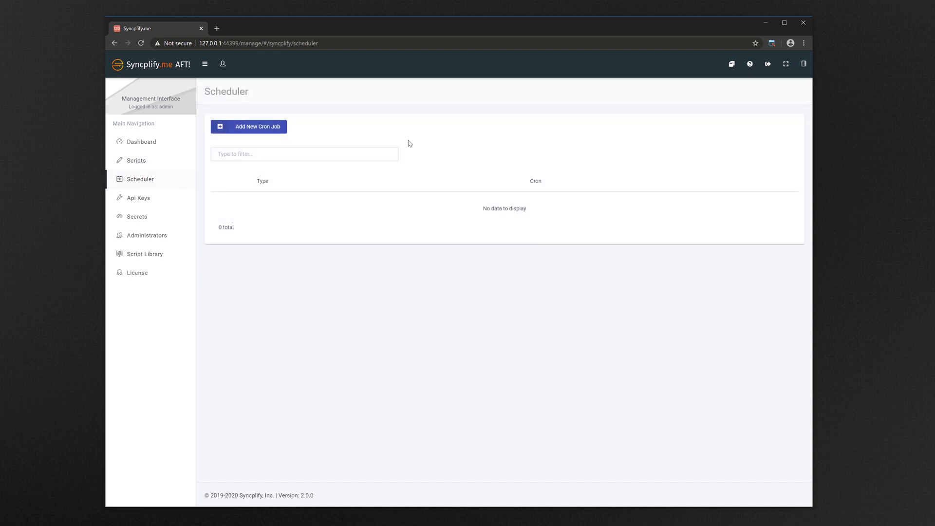
{"action": "left_click", "coordinate": [261, 127]}
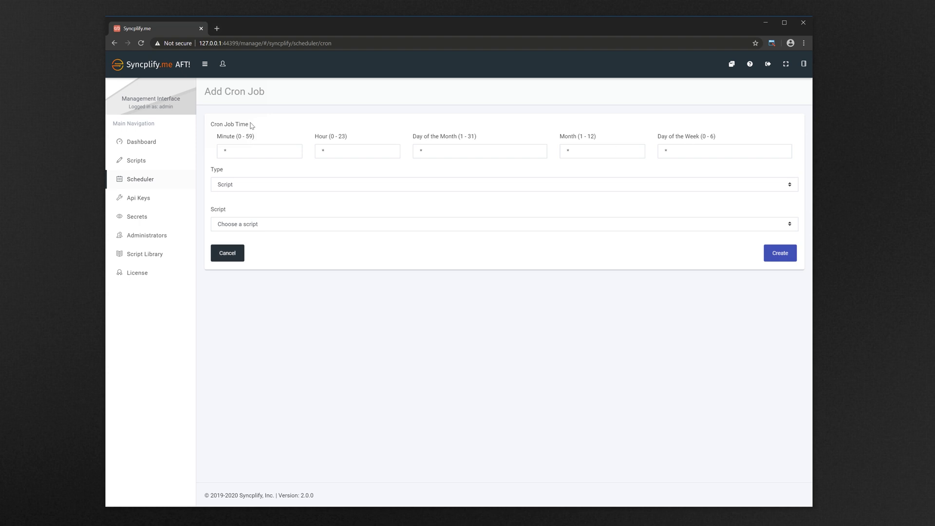
{"action": "left_click_drag", "start_coordinate": [251, 123], "coordinate": [213, 126]}
{"action": "left_click", "coordinate": [268, 184]}
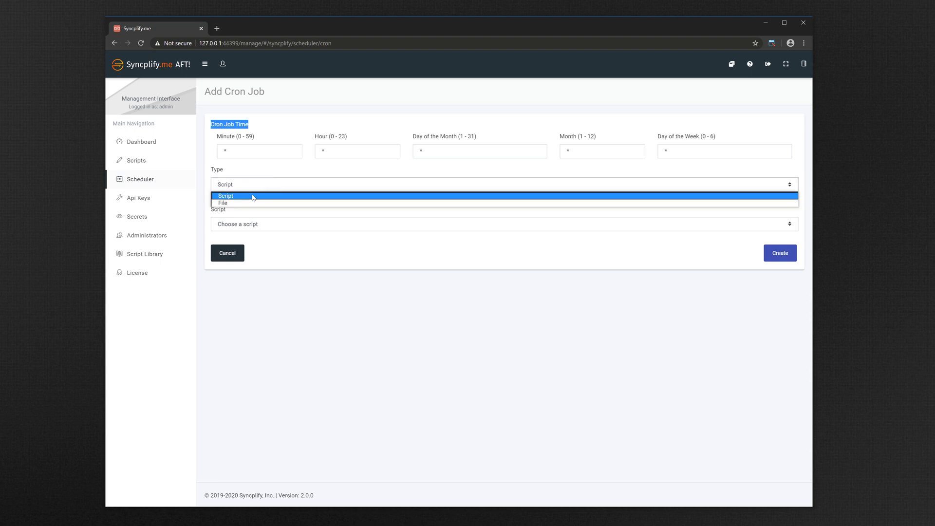
{"action": "left_click", "coordinate": [253, 196]}
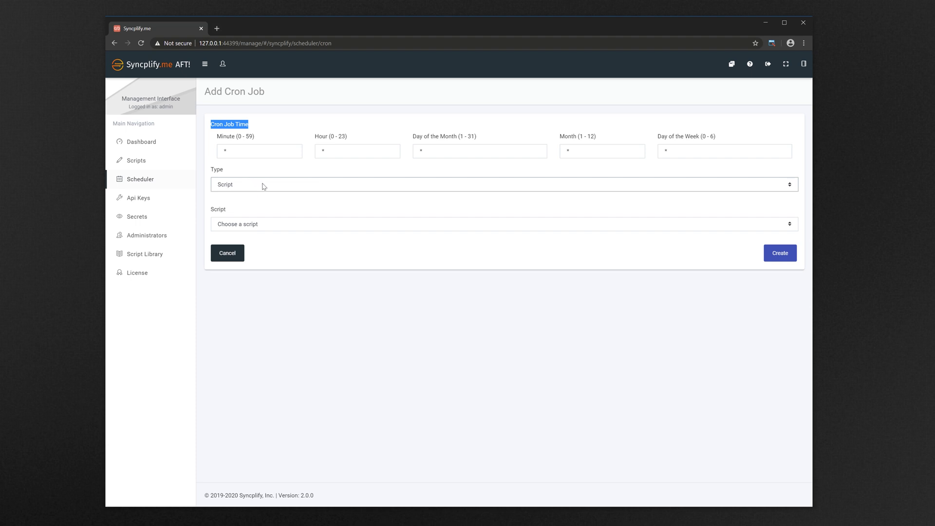
{"action": "left_click", "coordinate": [263, 184]}
{"action": "left_click", "coordinate": [264, 202]}
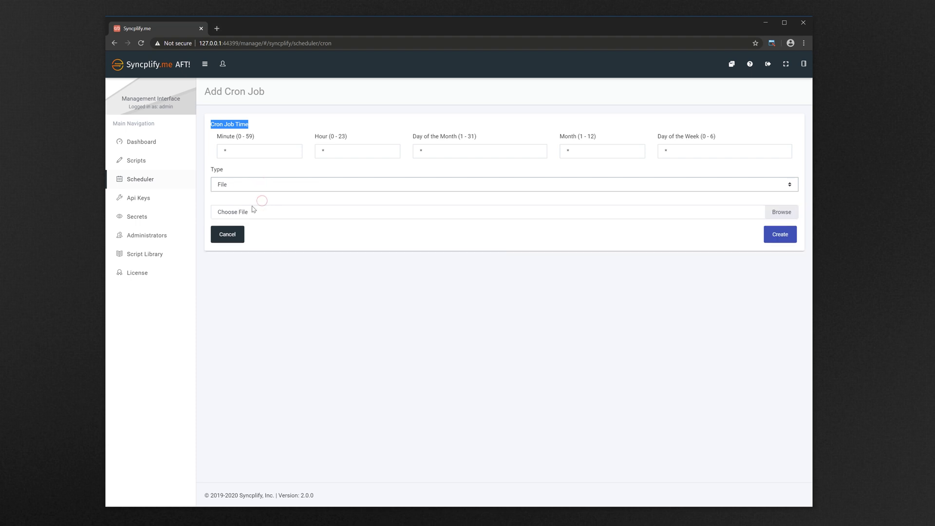
{"action": "left_click", "coordinate": [263, 211]}
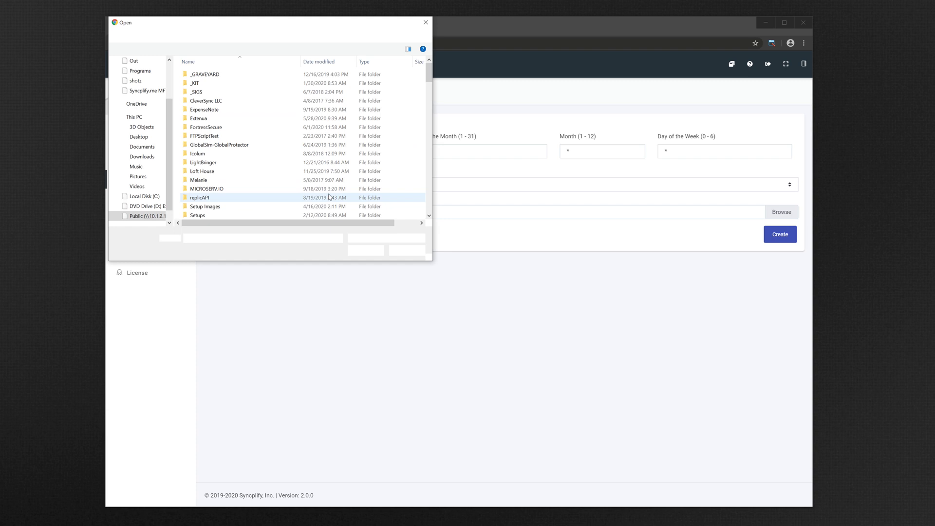
{"action": "left_click", "coordinate": [406, 250]}
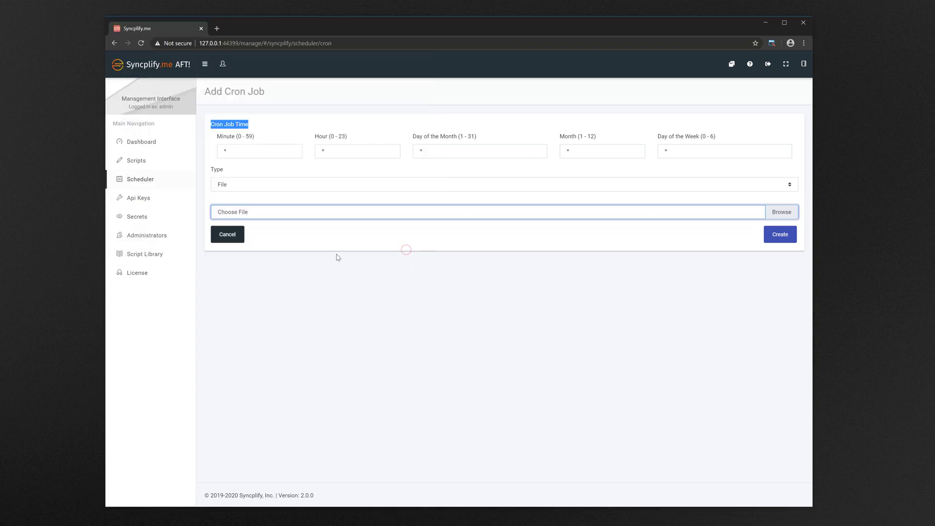
- Create an API key with White List 0.0.0.0/0 and expand its details
{"action": "left_click", "coordinate": [136, 199]}
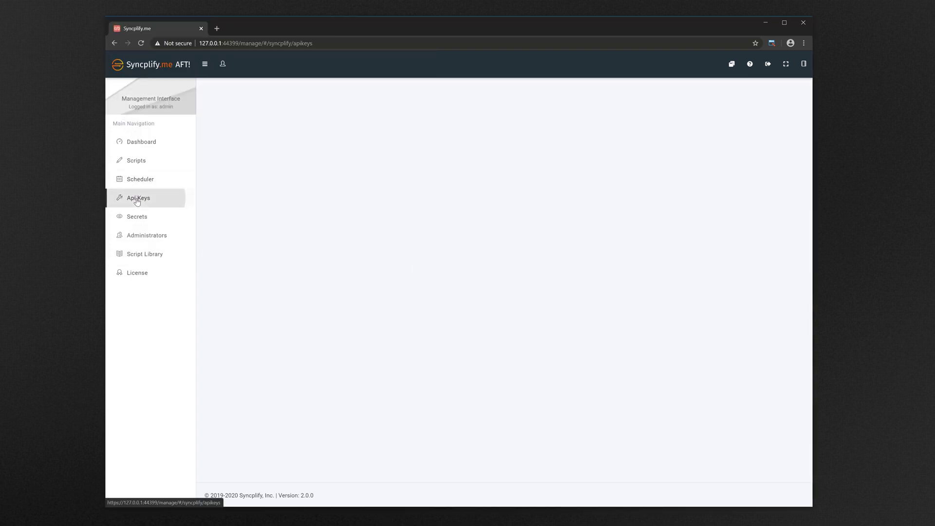
{"action": "left_click", "coordinate": [273, 129]}
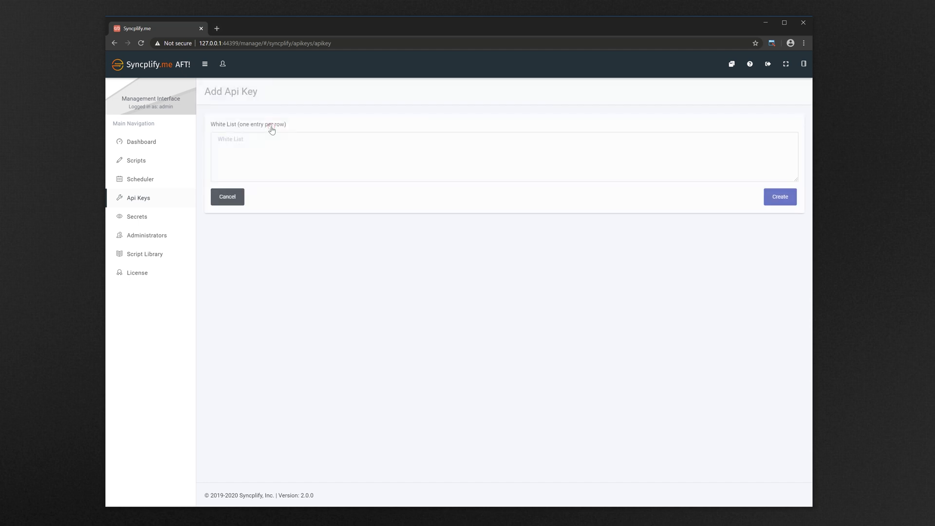
{"action": "left_click", "coordinate": [306, 143]}
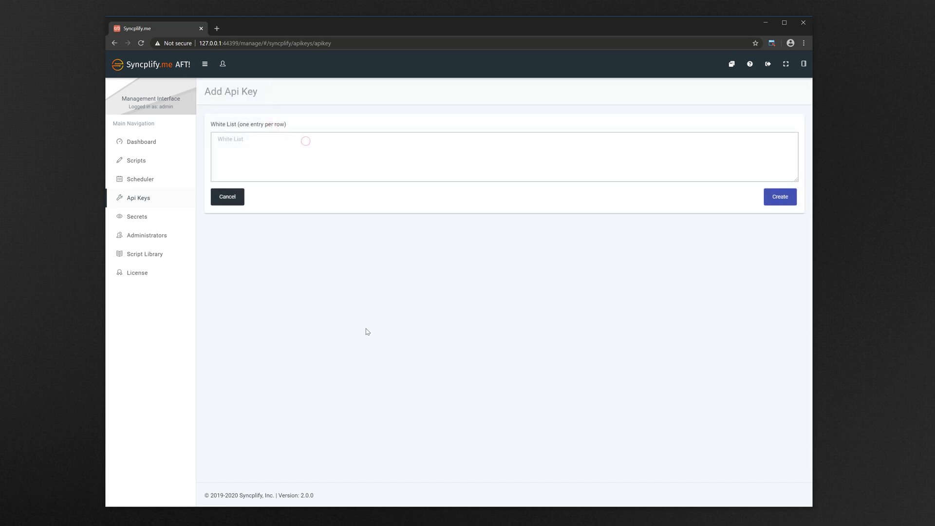
{"action": "type", "text": "192.168."}
{"action": "type", "text": "0.0."}
{"action": "type", "text": "/16 "}
{"action": "type", "text": "10.5.0.0"}
{"action": "type", "text": "/16"}
{"action": "left_click_drag", "start_coordinate": [270, 149], "coordinate": [219, 139]}
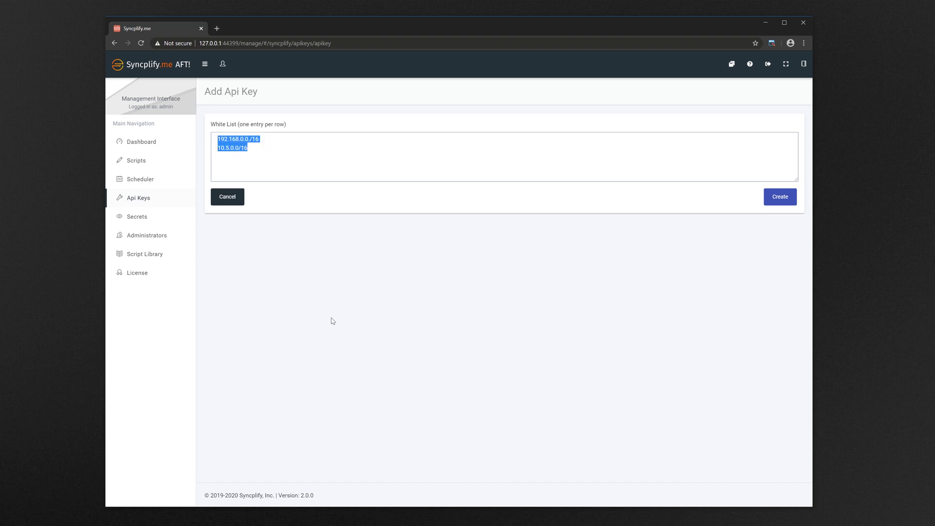
{"action": "type", "text": "0.0.0.0/0"}
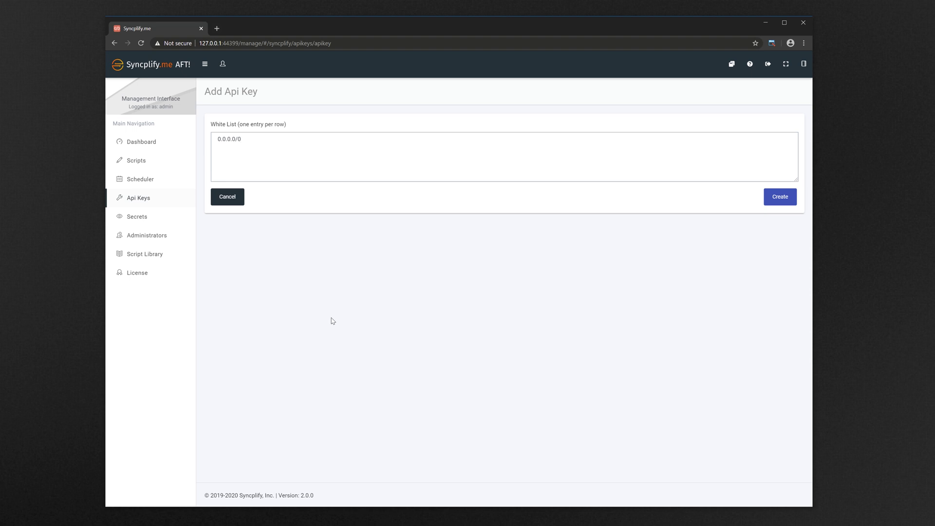
{"action": "left_click", "coordinate": [772, 203]}
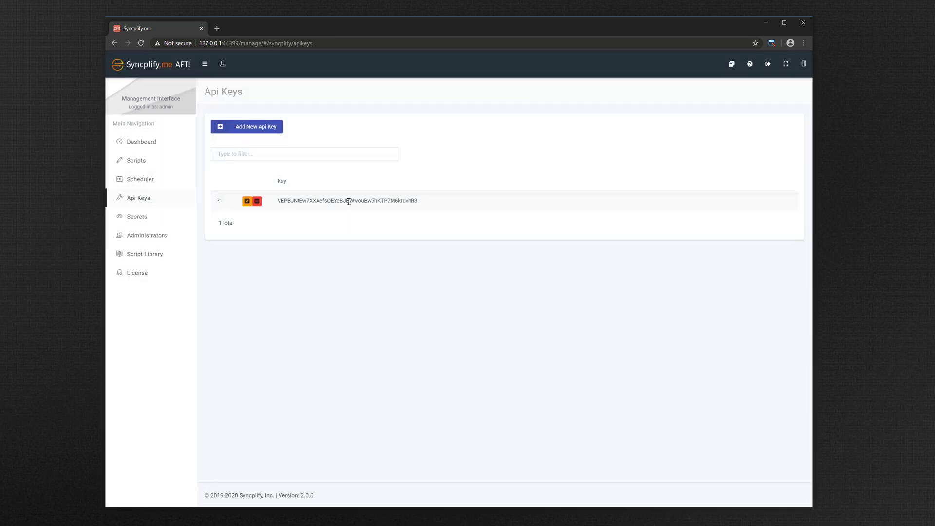
{"action": "left_click", "coordinate": [218, 200]}
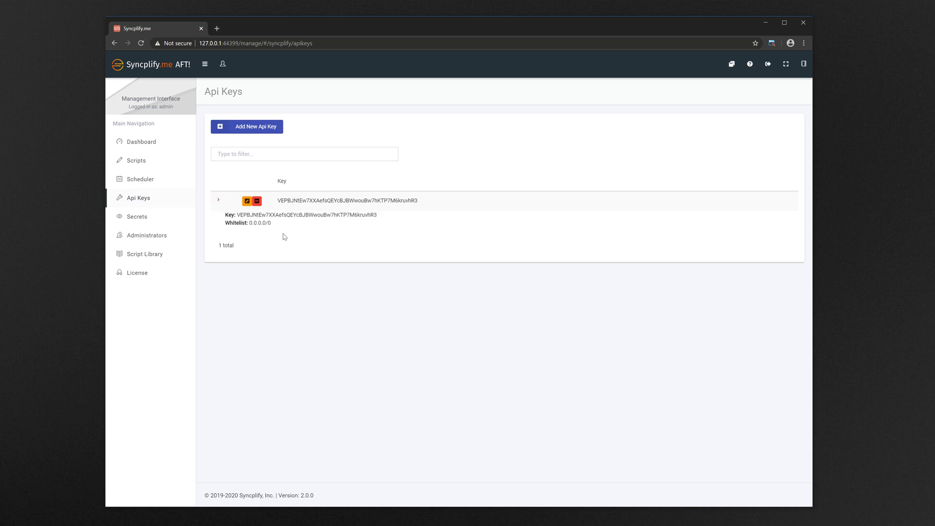
- Create a secret named MySecretPassword holding the password value
{"action": "left_click", "coordinate": [131, 217]}
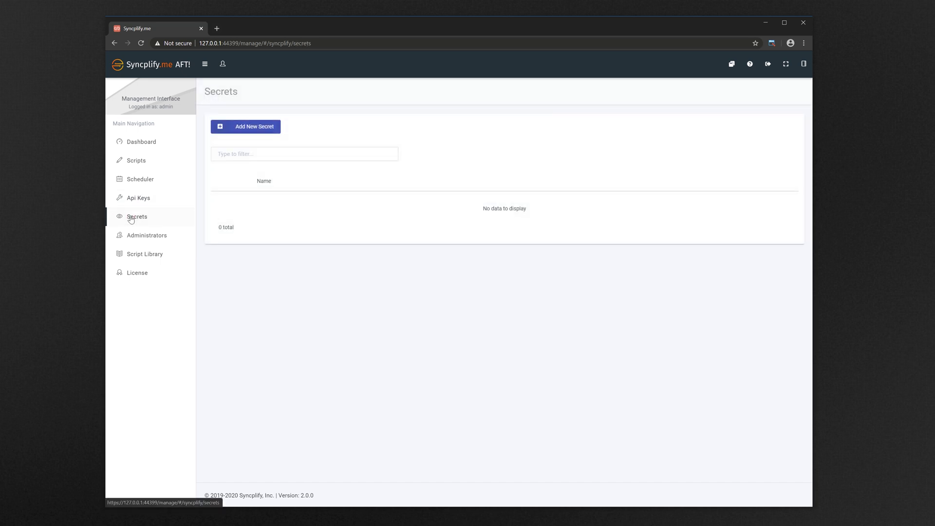
{"action": "left_click", "coordinate": [248, 127]}
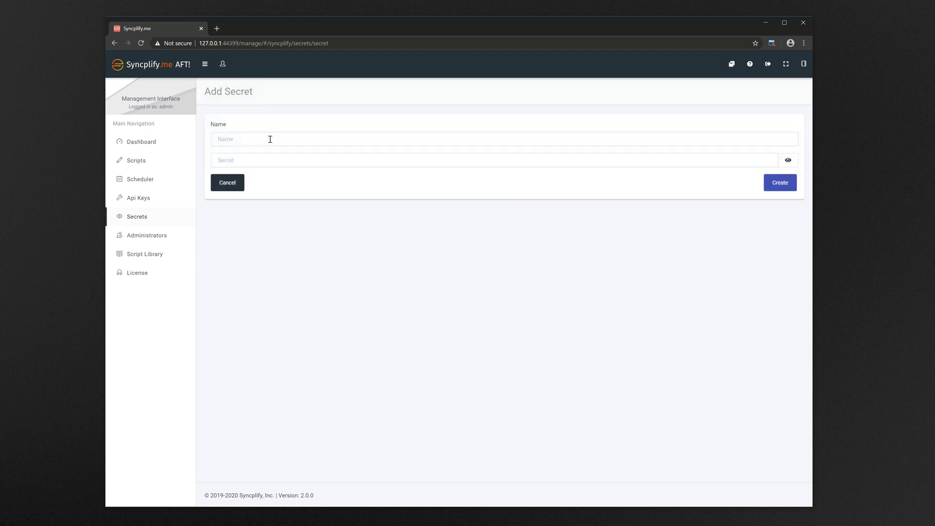
{"action": "left_click", "coordinate": [270, 140]}
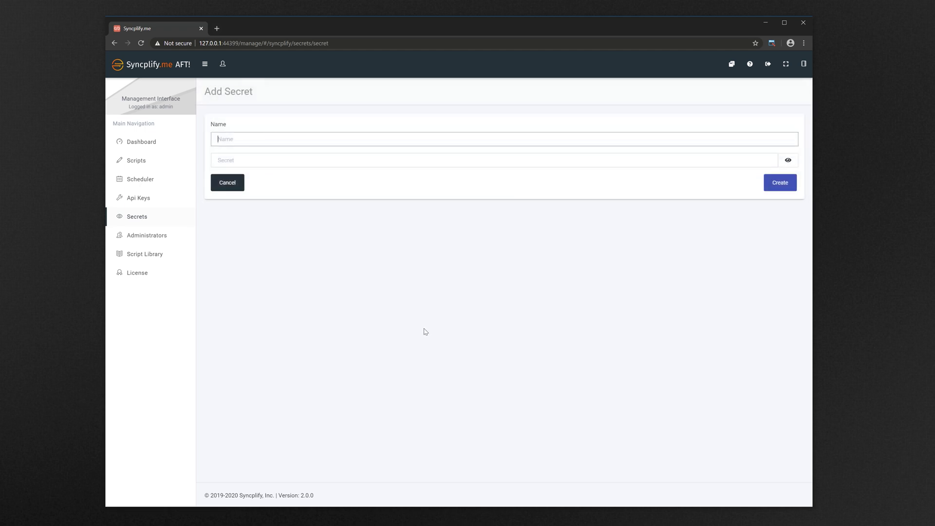
{"action": "type", "text": "MySecretPassword"}
{"action": "left_click", "coordinate": [312, 159]}
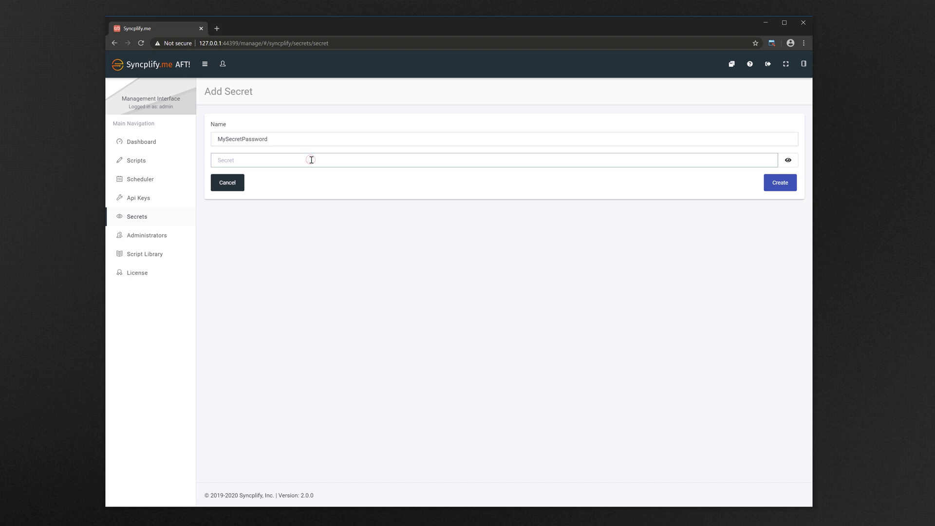
{"action": "type", "text": "•••••••••"}
{"action": "left_click", "coordinate": [780, 183]}
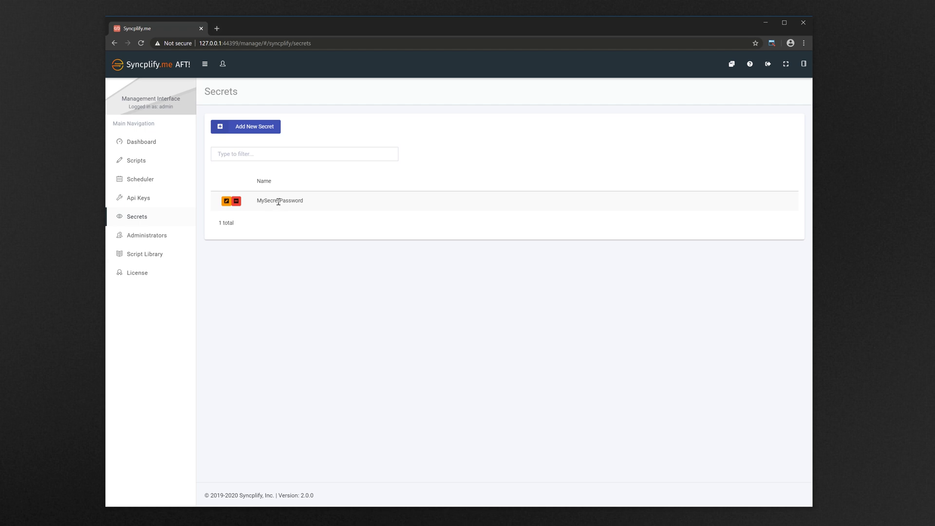
- Start a new script with the description 'Some script'
{"action": "left_click", "coordinate": [135, 161]}
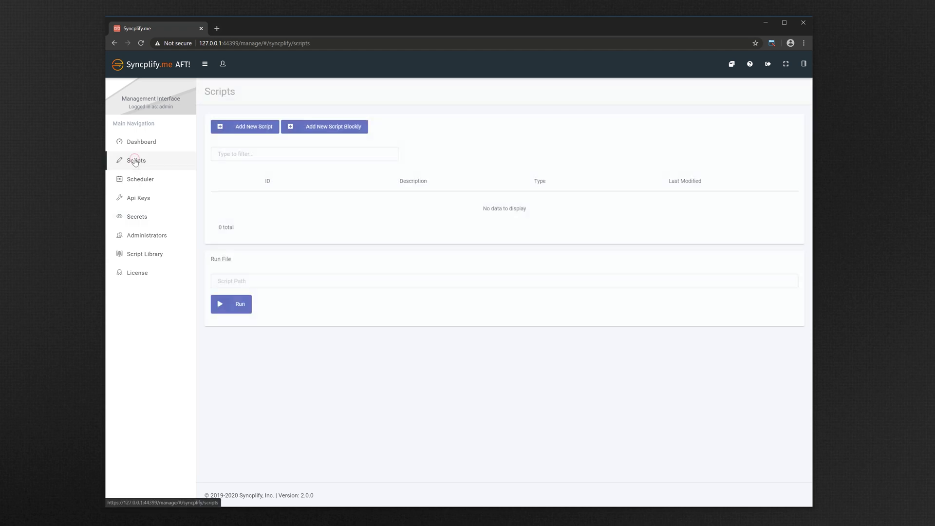
{"action": "left_click", "coordinate": [249, 126]}
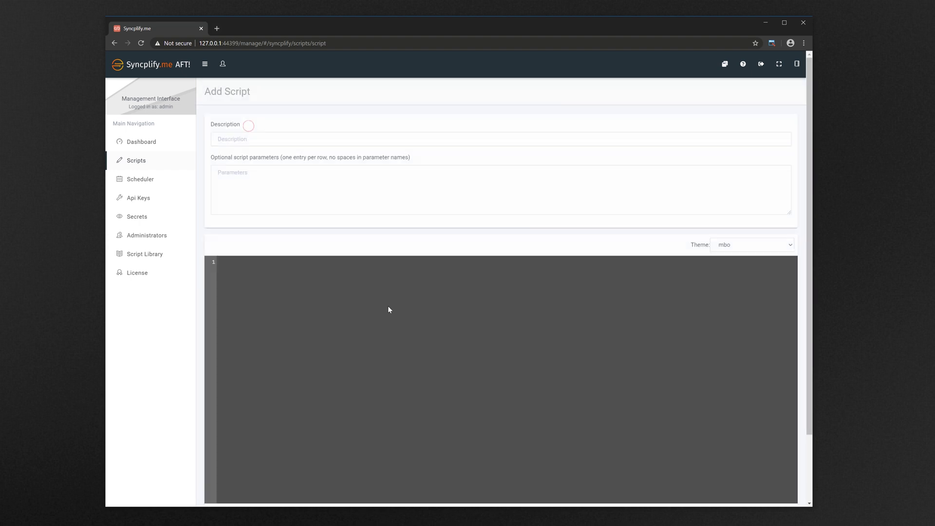
{"action": "left_click", "coordinate": [307, 140]}
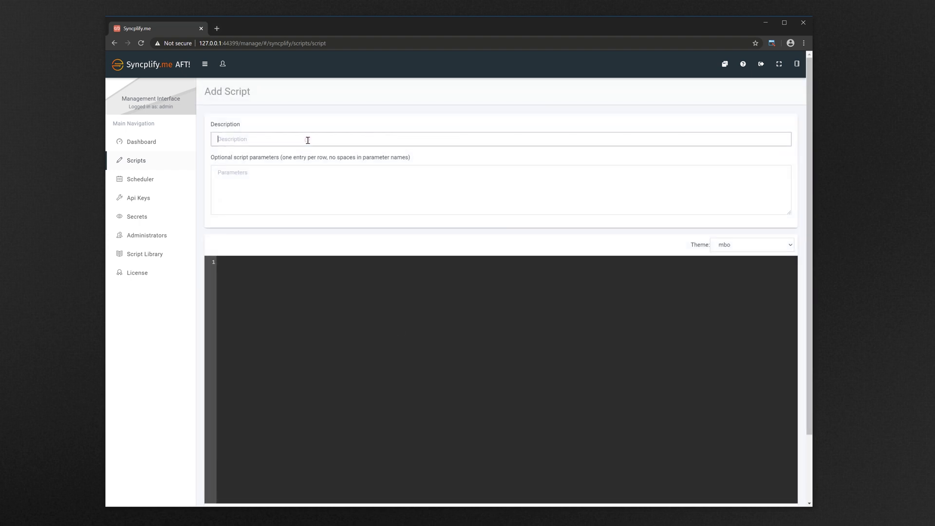
{"action": "type", "text": "Some script"}
{"action": "left_click", "coordinate": [393, 284]}
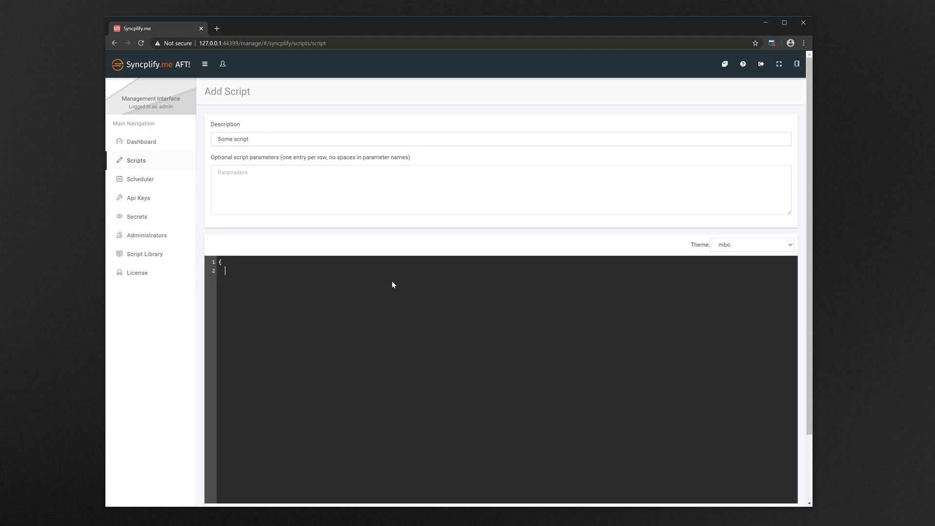
{"action": "type", "text": "scli"}
{"action": "type", "text": " = new Sft"}
{"action": "type", "text": "pClient()"}
{"action": "type", "text": ";"}
{"action": "type", "text": "scli"}
{"action": "type", "text": ".Host"}
{"action": "type", "text": " = 'some"}
{"action": "type", "text": ".sftpserver"}
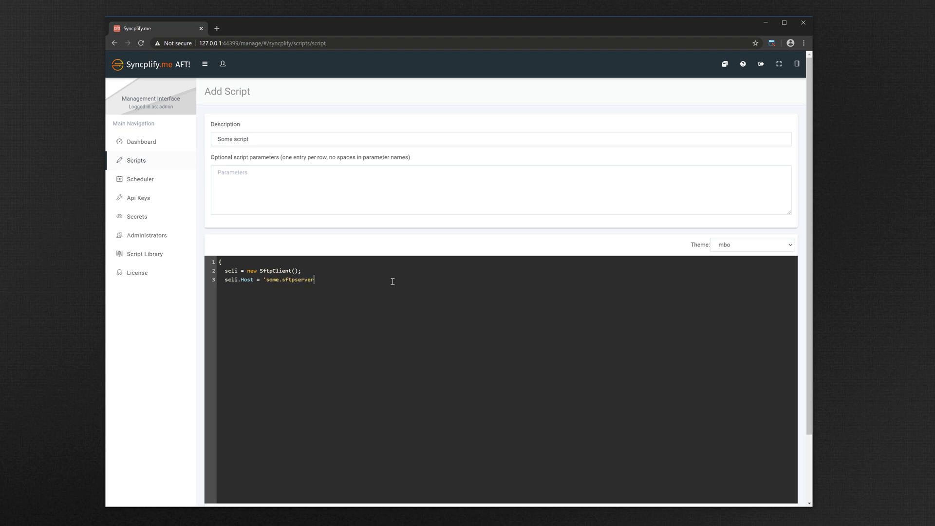
{"action": "type", "text": ".com:22"}
{"action": "type", "text": "'"}
{"action": "type", "text": "scli.Us"}
{"action": "type", "text": "er"}
{"action": "type", "text": " = 'justm"}
{"action": "type", "text": "e"}
{"action": "type", "text": "scli"}
{"action": "type", "text": ".PassFro"}
{"action": "type", "text": "mSecret ="}
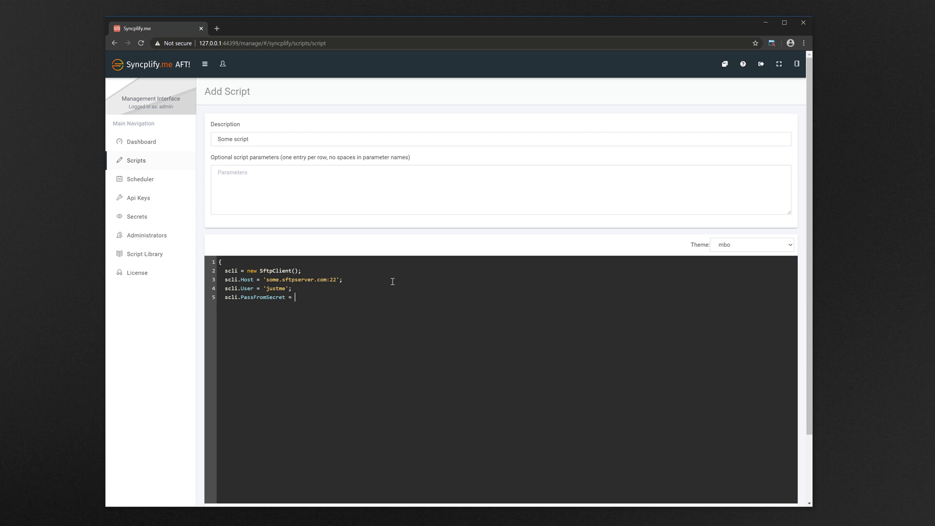
{"action": "type", "text": " ''"}
{"action": "type", "text": "MySecret"}
{"action": "type", "text": "Password"}
{"action": "type", "text": "}"}
{"action": "left_click_drag", "start_coordinate": [355, 297], "coordinate": [293, 297]}
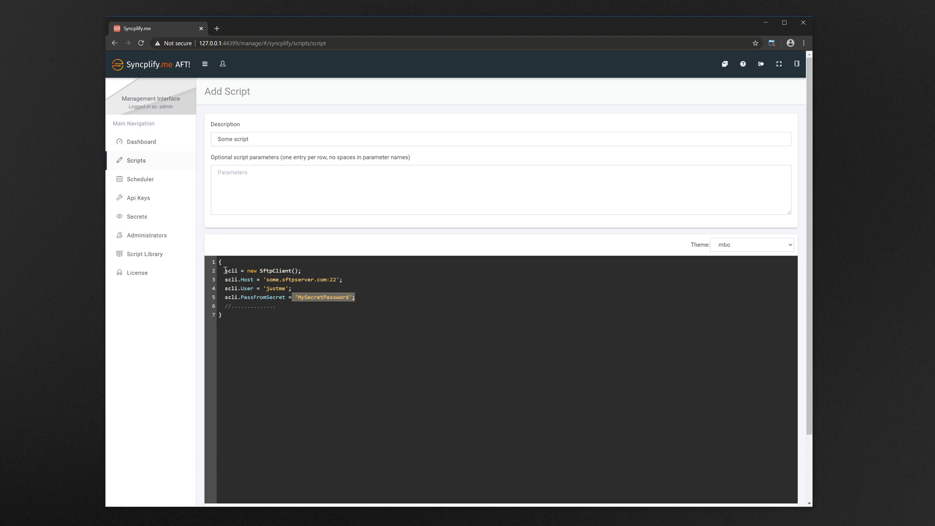
- Review the Secrets and Administrators lists, then open the Script Library's Featured examples
{"action": "left_click", "coordinate": [136, 218]}
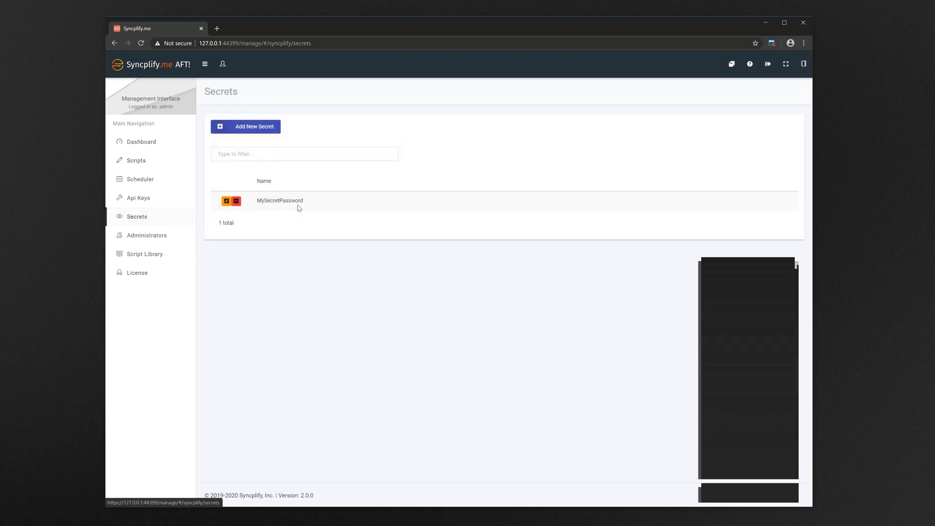
{"action": "left_click_drag", "start_coordinate": [303, 201], "coordinate": [259, 200]}
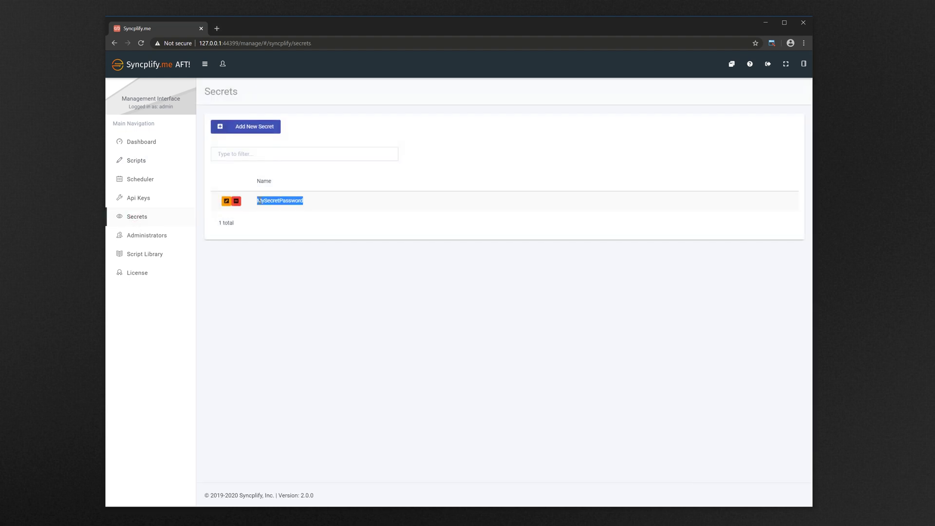
{"action": "left_click", "coordinate": [152, 235]}
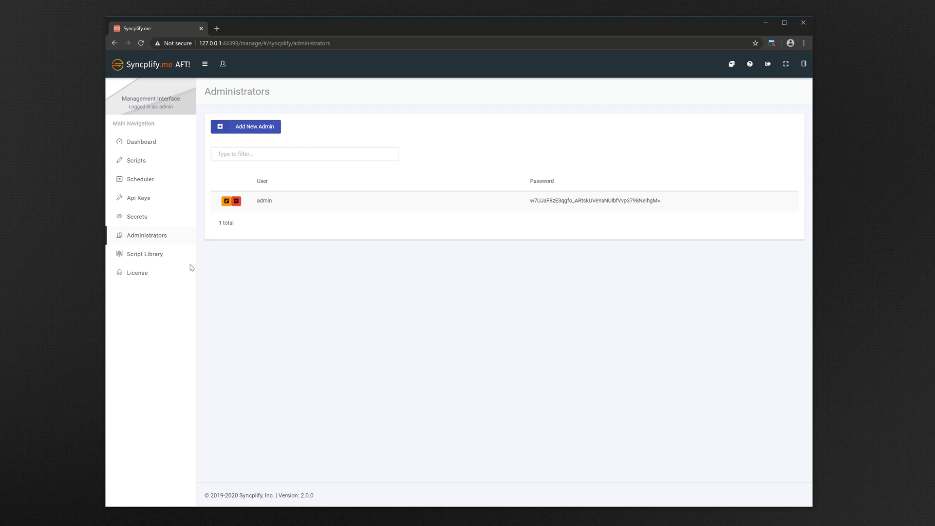
{"action": "left_click", "coordinate": [134, 255]}
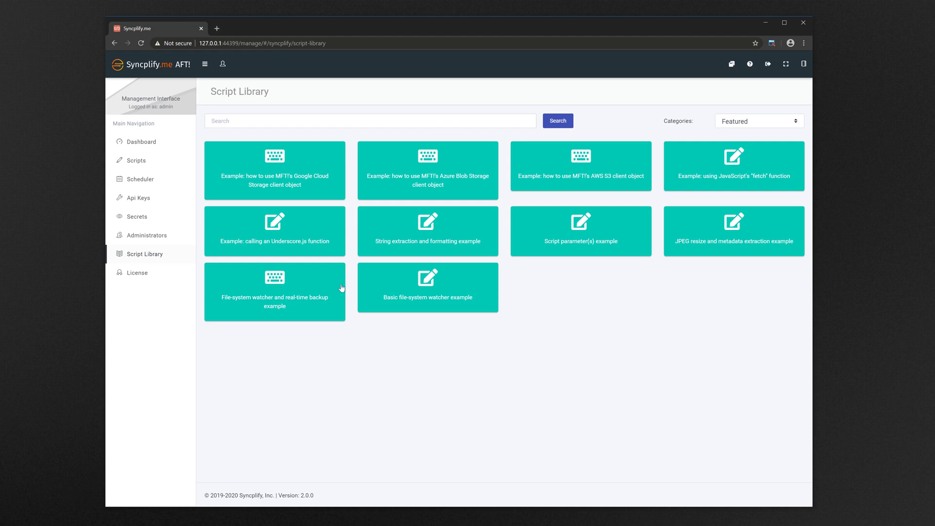
- Import the 'File-system watcher and real-time backup example' and check it on the Scripts page
{"action": "left_click", "coordinate": [278, 286]}
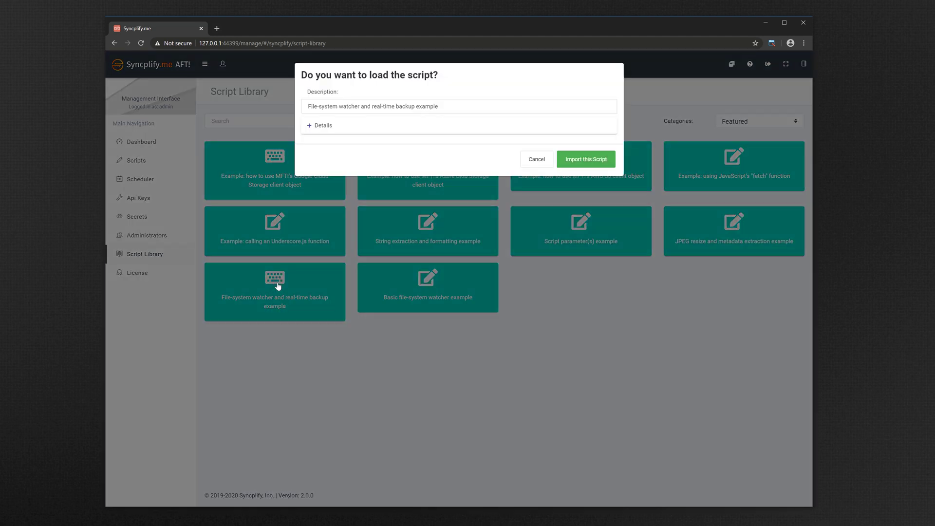
{"action": "left_click", "coordinate": [310, 128]}
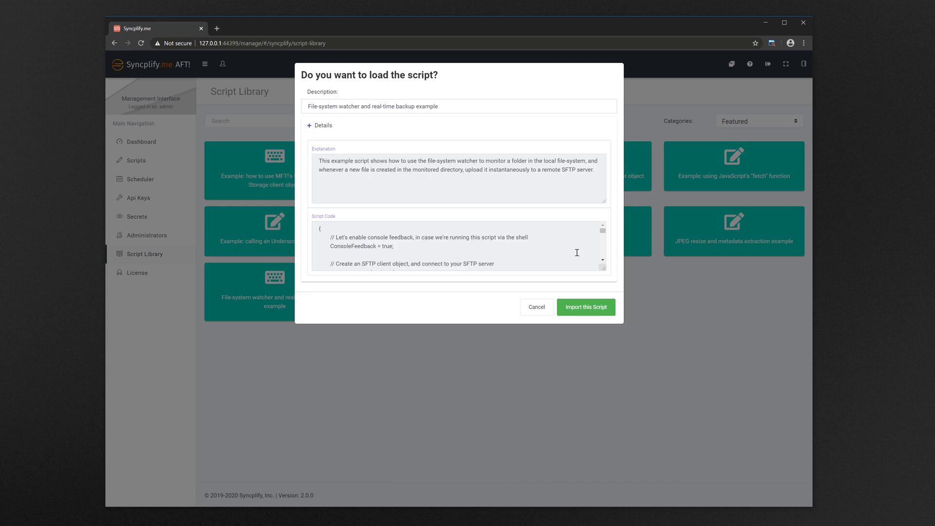
{"action": "mouse_move", "coordinate": [602, 231]}
{"action": "left_mouse_down"}
{"action": "mouse_move", "coordinate": [603, 259]}
{"action": "mouse_move", "coordinate": [604, 232]}
{"action": "left_mouse_up"}
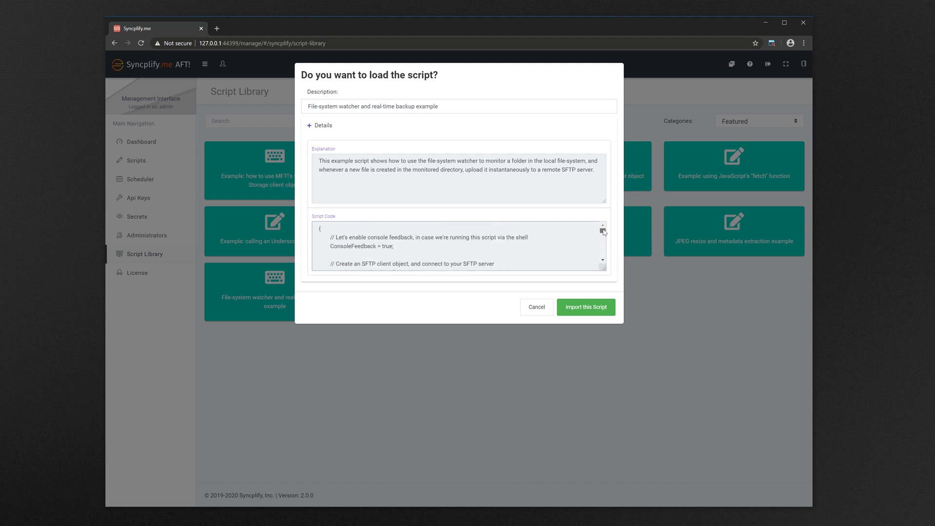
{"action": "left_click", "coordinate": [585, 308]}
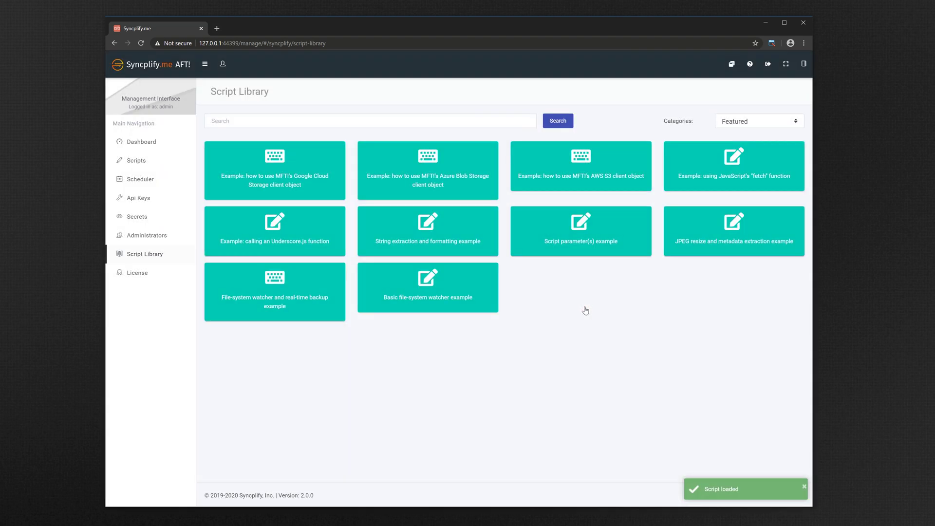
{"action": "left_click", "coordinate": [136, 162]}
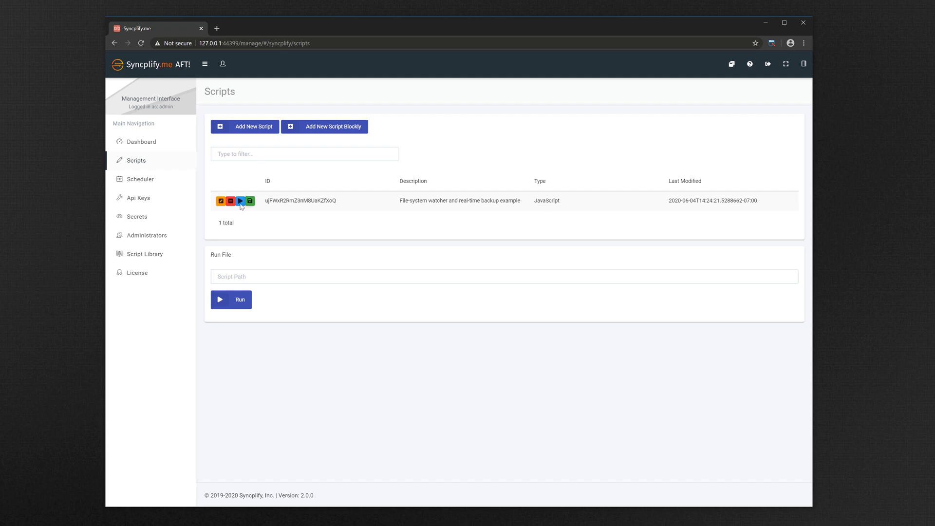
{"action": "left_click", "coordinate": [220, 202]}
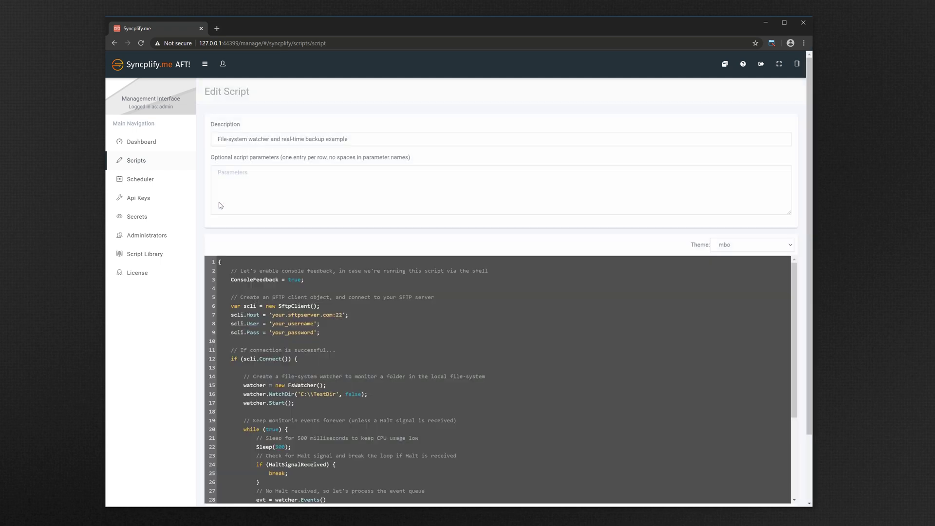
{"action": "left_click", "coordinate": [401, 349]}
{"action": "scroll", "coordinate": [439, 357], "scroll_direction": "down", "scroll_amount": 5}
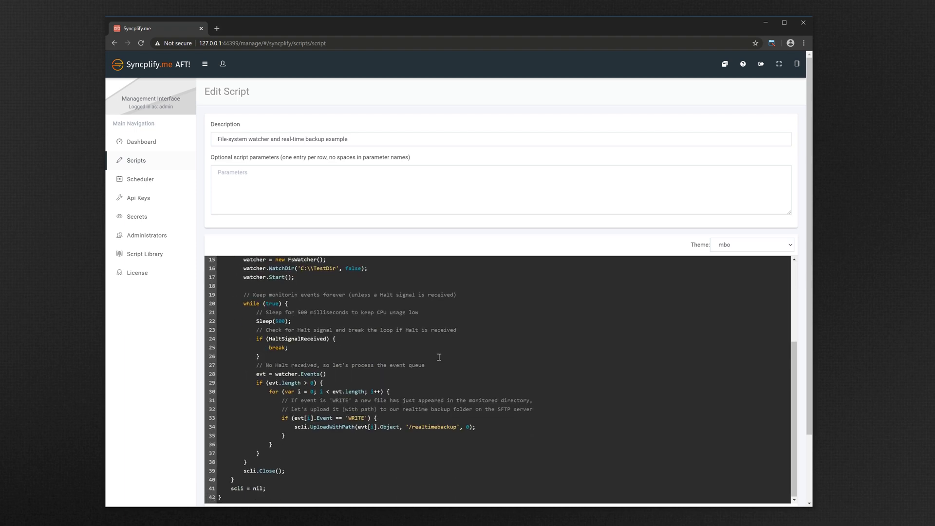
{"action": "scroll", "coordinate": [439, 357], "scroll_direction": "up", "scroll_amount": 5}
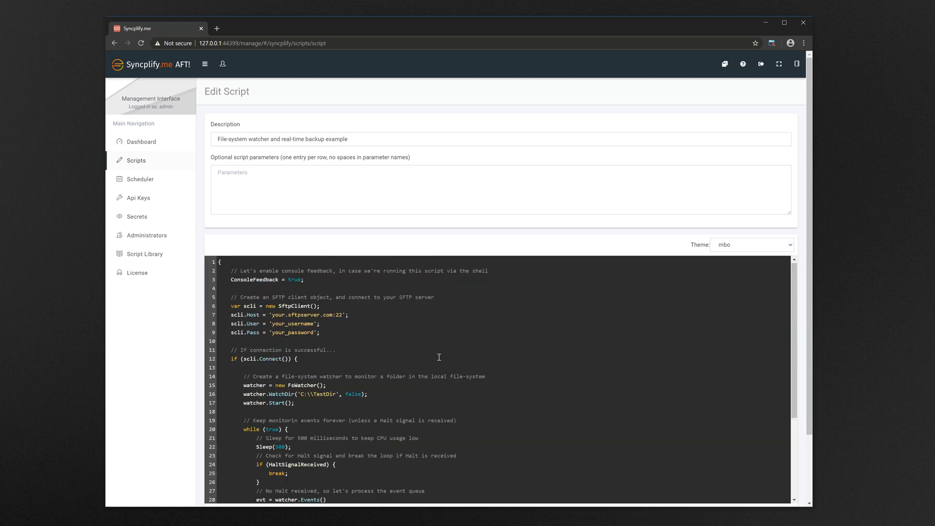
{"action": "left_click", "coordinate": [138, 161]}
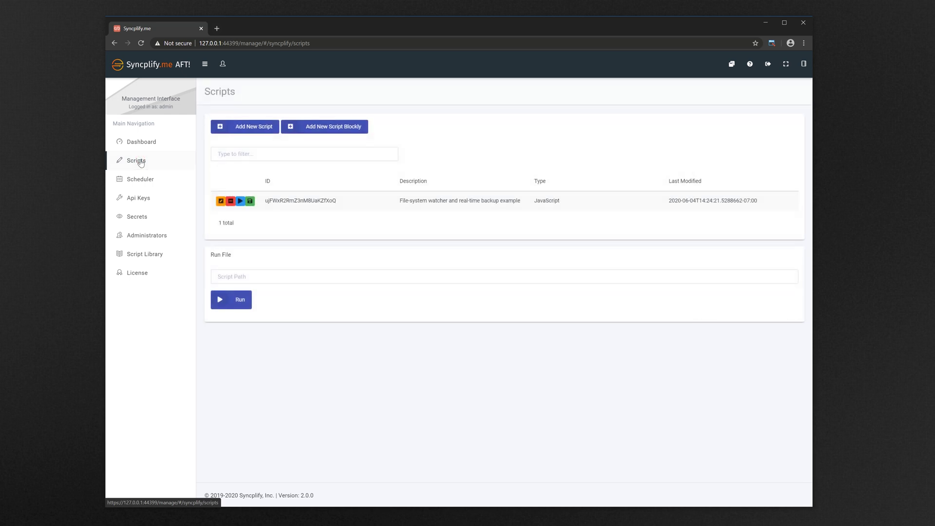
- Start a new Blockly script and place an SFTP connection block on the workspace
{"action": "left_click", "coordinate": [332, 128]}
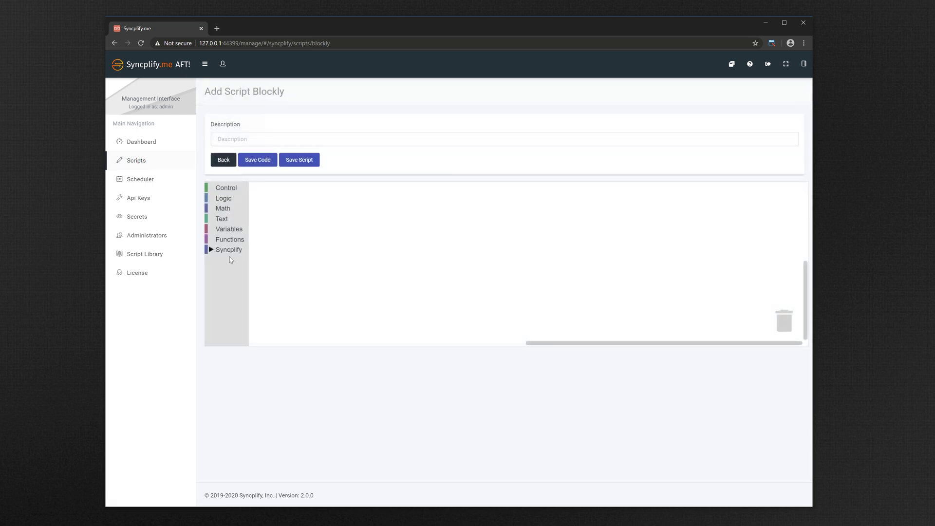
{"action": "left_click", "coordinate": [211, 250]}
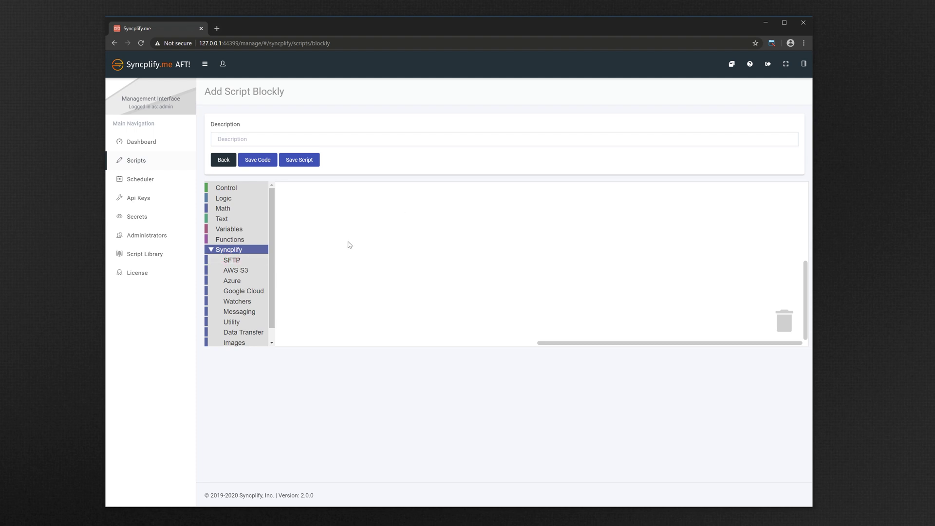
{"action": "left_click", "coordinate": [244, 261]}
{"action": "left_click_drag", "start_coordinate": [292, 205], "coordinate": [412, 206]}
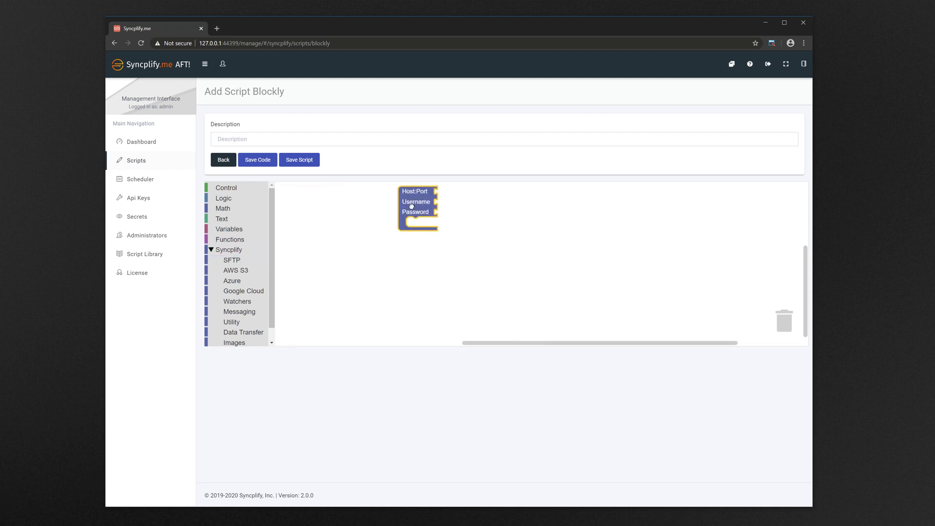
- Attach a text block to Host:Port set to sftp.somesite.com:22
{"action": "left_click", "coordinate": [220, 220]}
{"action": "left_click_drag", "start_coordinate": [288, 200], "coordinate": [449, 193]}
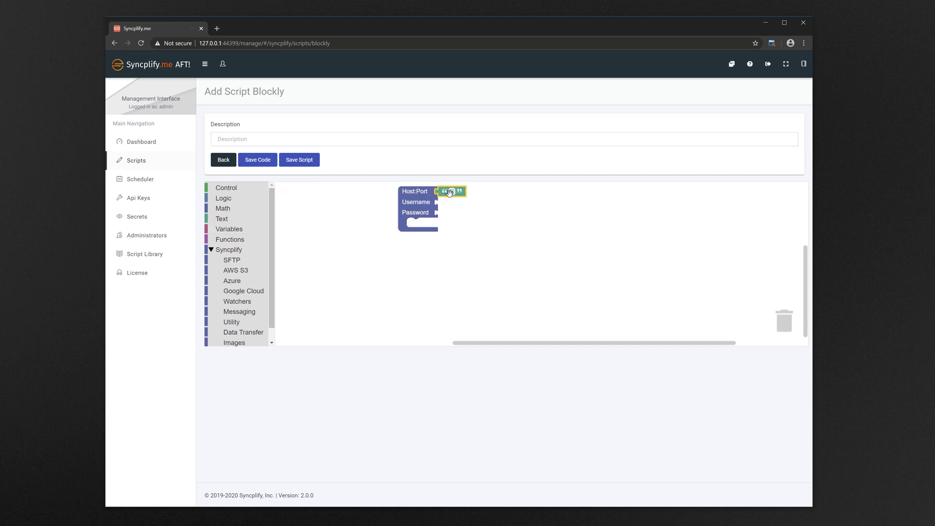
{"action": "left_click", "coordinate": [450, 192]}
{"action": "type", "text": "sftp.somesite.com:22"}
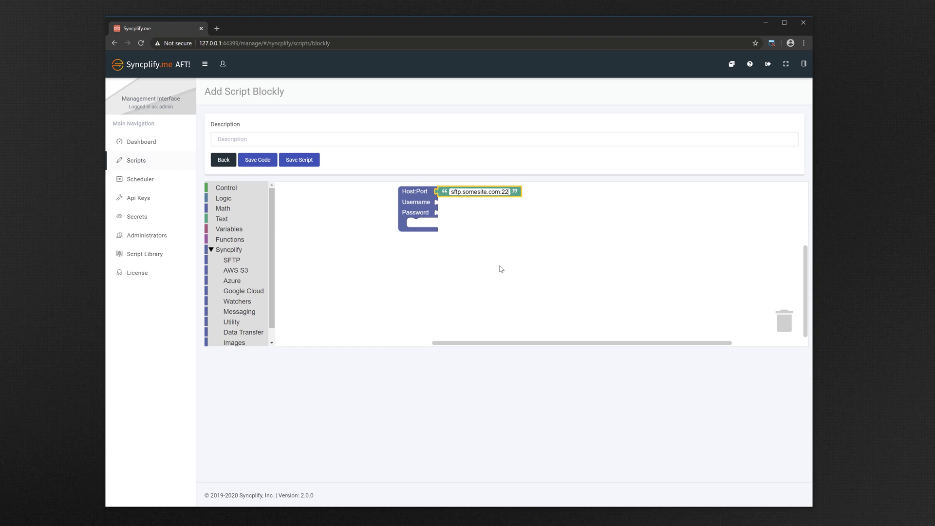
- Attach a text block to Username and fill in the username
{"action": "left_click", "coordinate": [232, 219]}
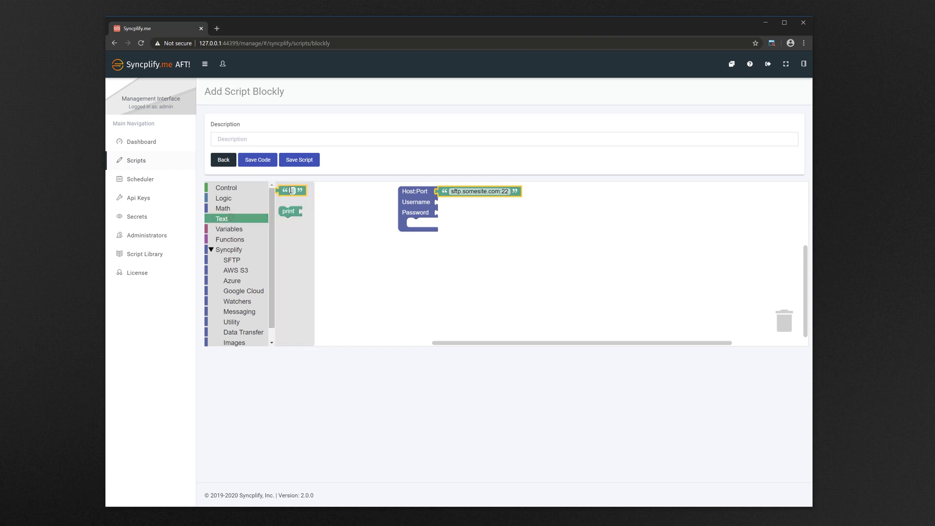
{"action": "left_click_drag", "start_coordinate": [291, 190], "coordinate": [440, 201]}
{"action": "left_click", "coordinate": [450, 202]}
{"action": "type", "text": "m"}
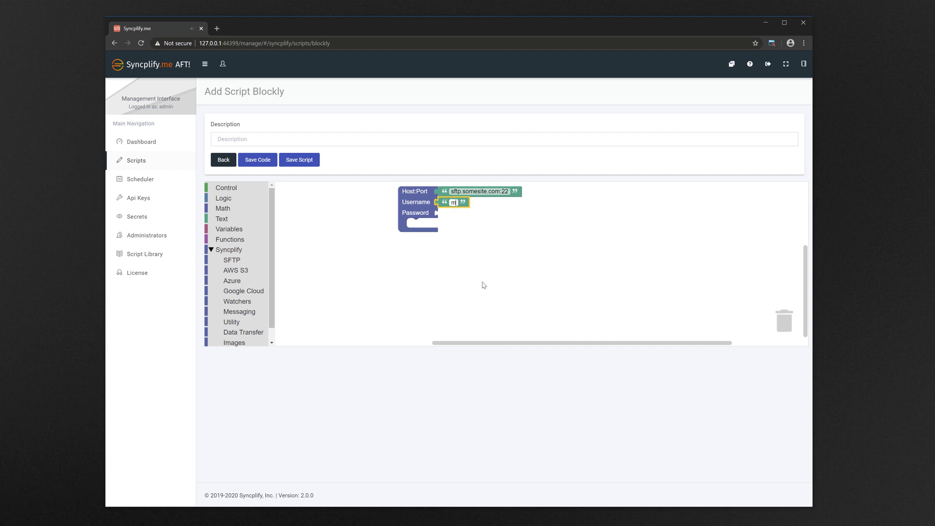
{"action": "type", "text": "yself"}
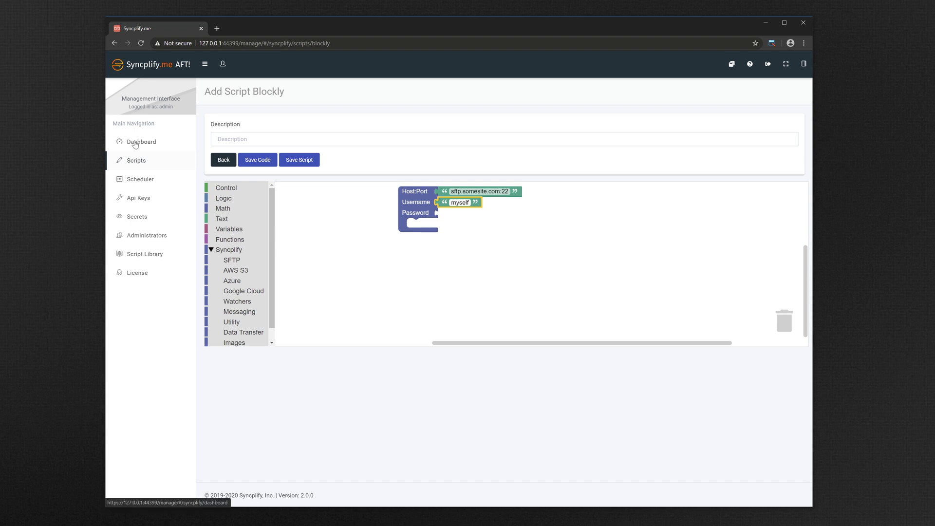
- From Scripts, add a new plain-code script and type the description 'Connect and disconnect'
{"action": "left_click", "coordinate": [135, 161]}
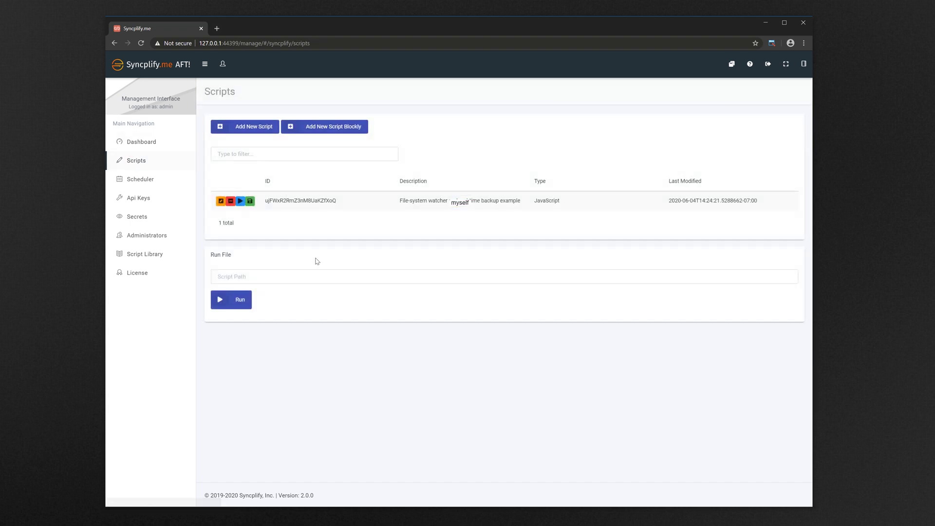
{"action": "left_click", "coordinate": [255, 128]}
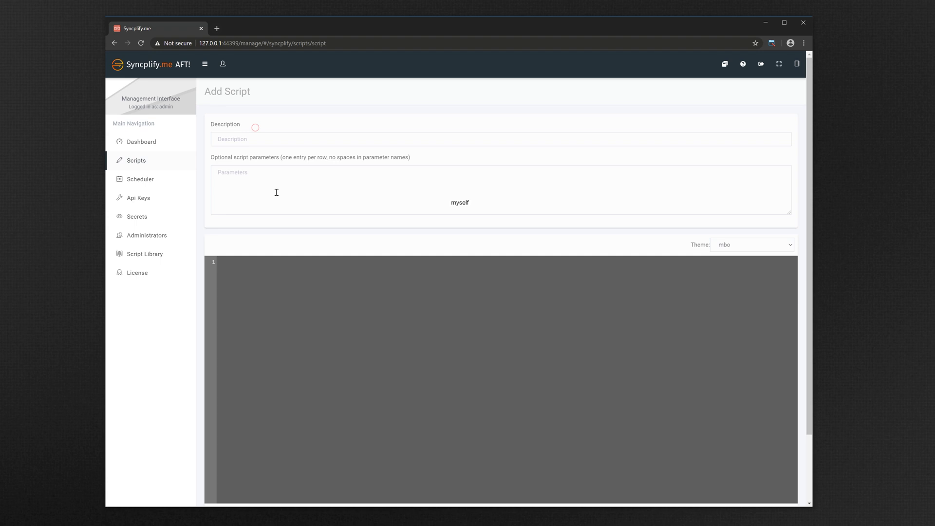
{"action": "left_click", "coordinate": [311, 141]}
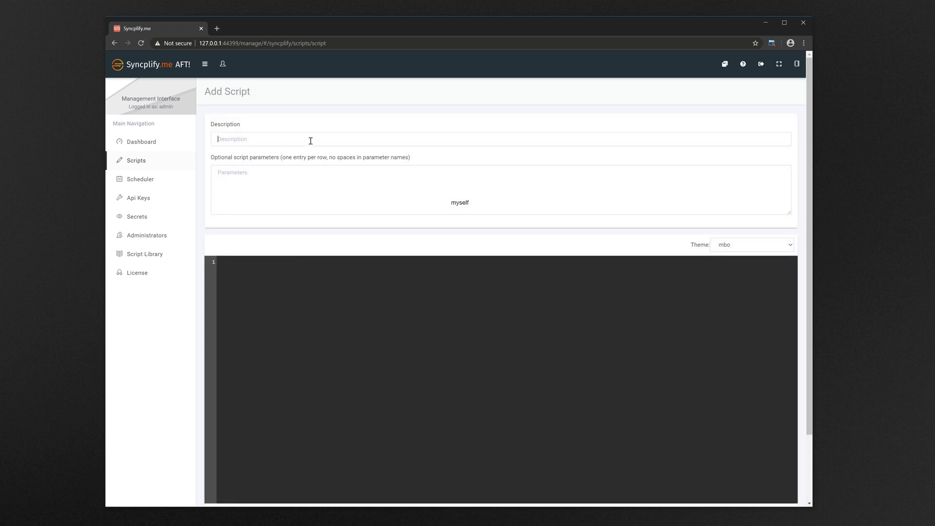
{"action": "type", "text": "Conne"}
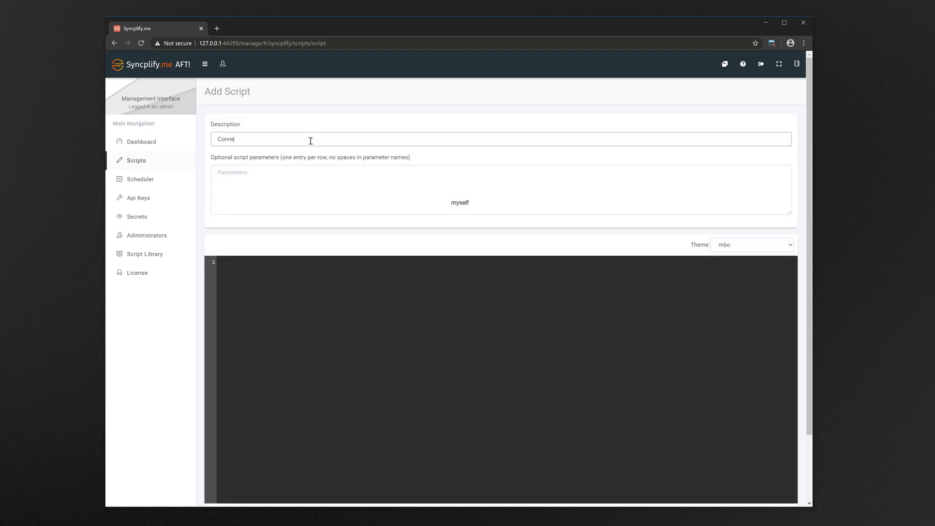
{"action": "type", "text": "ct and disconnect"}
{"action": "left_click", "coordinate": [325, 278]}
{"action": "type", "text": "{   "}
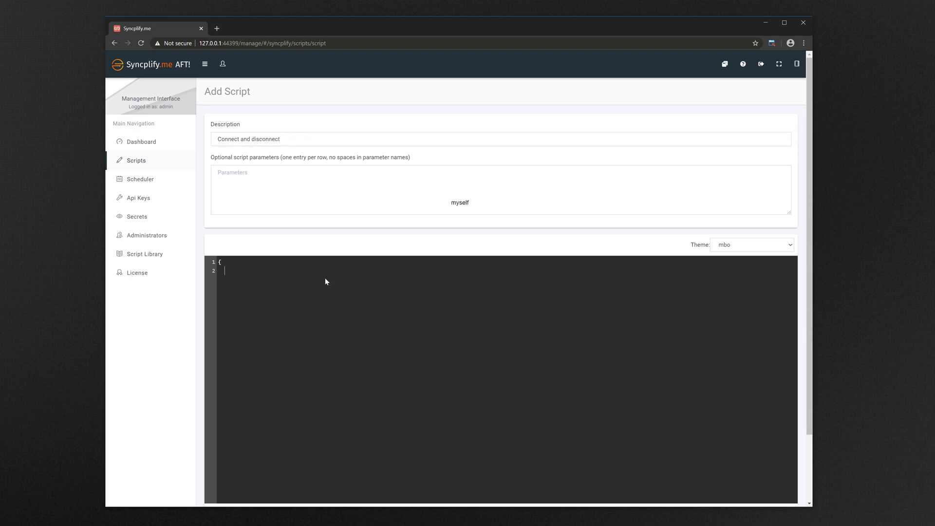
{"action": "type", "text": "scli."}
{"action": "key", "text": "BackSpace"}
{"action": "type", "text": "= new SftpClient();"}
{"action": "key", "text": "Return"}
{"action": "type", "text": "scli.Host = '127.0.0.1:22';   "}
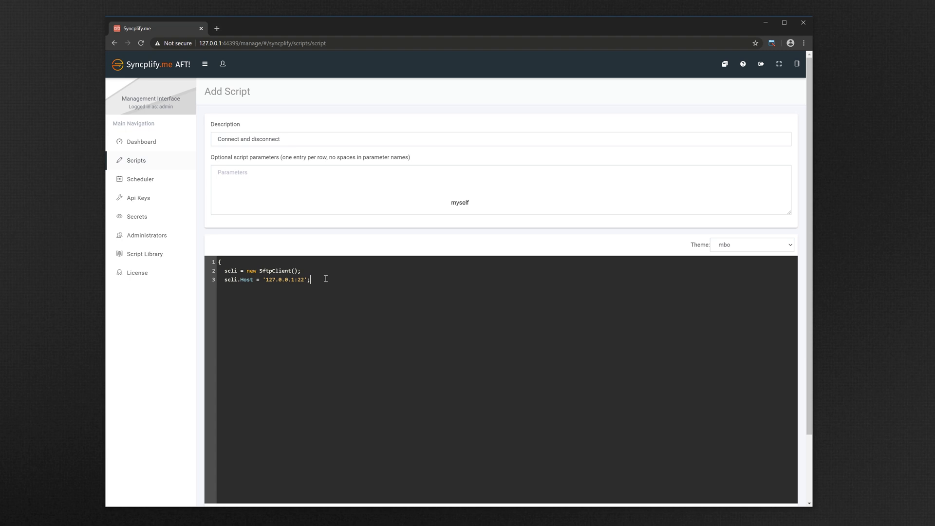
{"action": "type", "text": "scli"}
{"action": "type", "text": ".User"}
{"action": "type", "text": " = 'test'"}
{"action": "type", "text": ";   "}
{"action": "type", "text": "scli"}
{"action": "type", "text": ".Pass"}
{"action": "type", "text": "FromSecret"}
{"action": "type", "text": "= 'My"}
{"action": "type", "text": "SecretPass"}
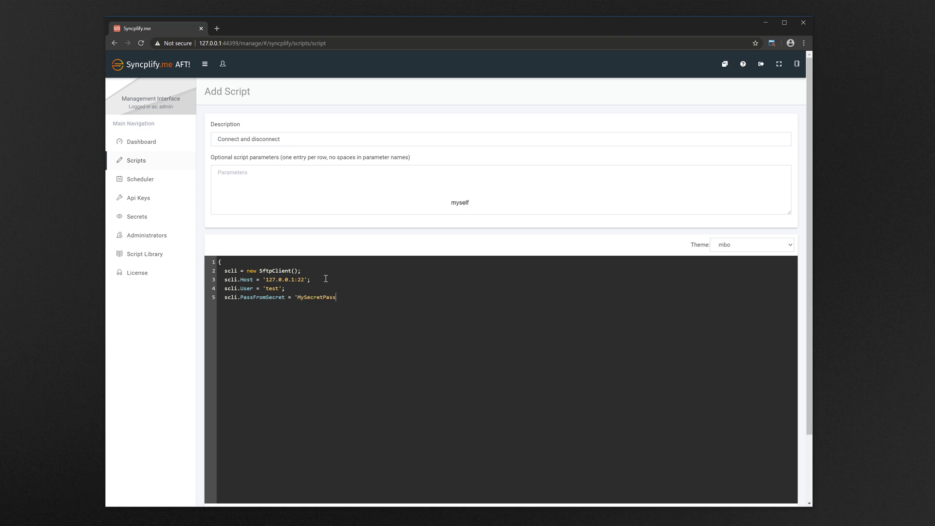
{"action": "type", "text": "word';"}
{"action": "type", "text": "if "}
{"action": "type", "text": "scli.Connect"}
{"action": "type", "text": "()"}
{"action": "type", "text": "("}
{"action": "type", "text": " {"}
{"action": "type", "text": "//"}
{"action": "type", "text": "cli.Close()"}
{"action": "type", "text": "}"}
{"action": "key", "text": "Return"}
{"action": "type", "text": "scli = n"}
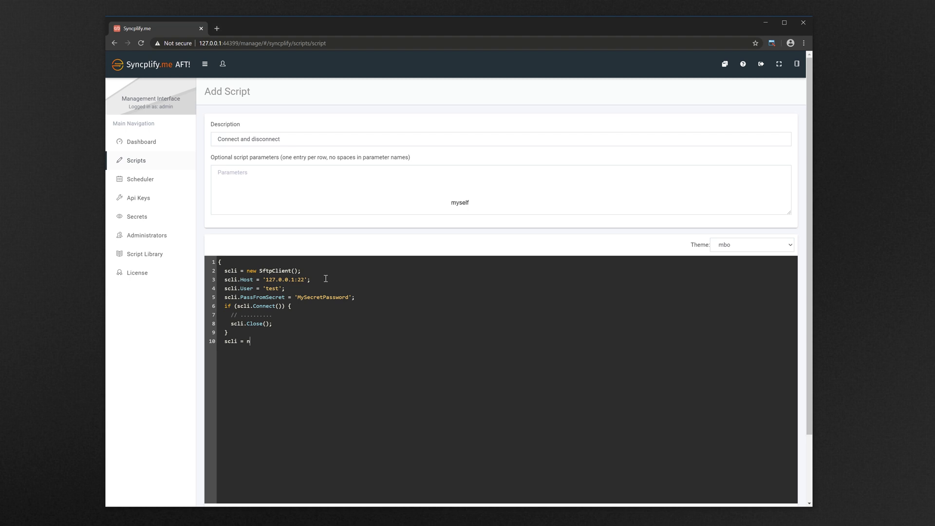
{"action": "type", "text": "ull;"}
{"action": "key", "text": "Return"}
- Syntax-check and save the 'Connect and disconnect' script, then run it from the Scripts list
{"action": "scroll", "coordinate": [413, 325], "scroll_direction": "down", "scroll_amount": 2}
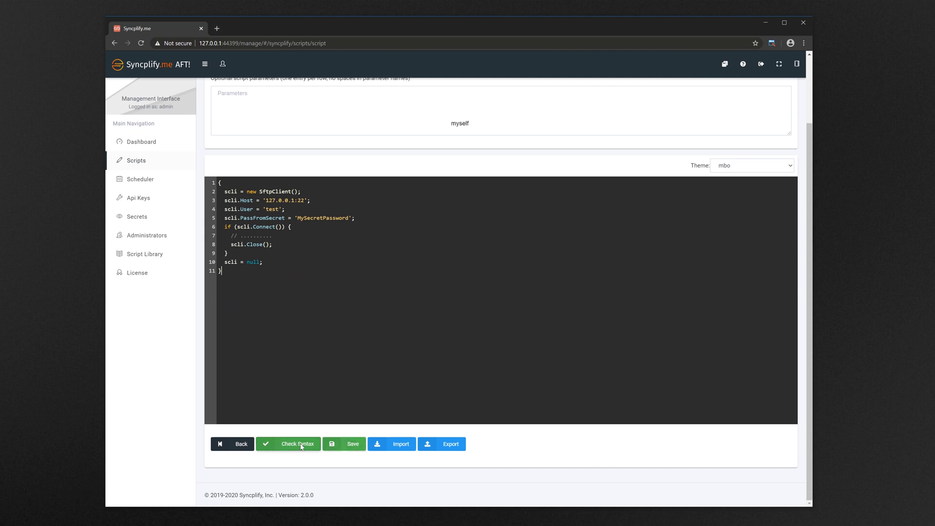
{"action": "left_click", "coordinate": [302, 444]}
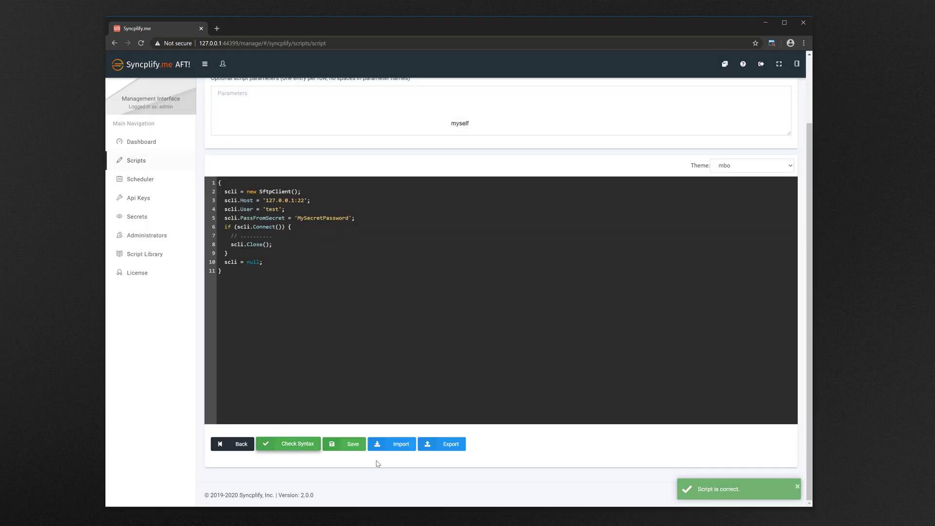
{"action": "left_click", "coordinate": [347, 446]}
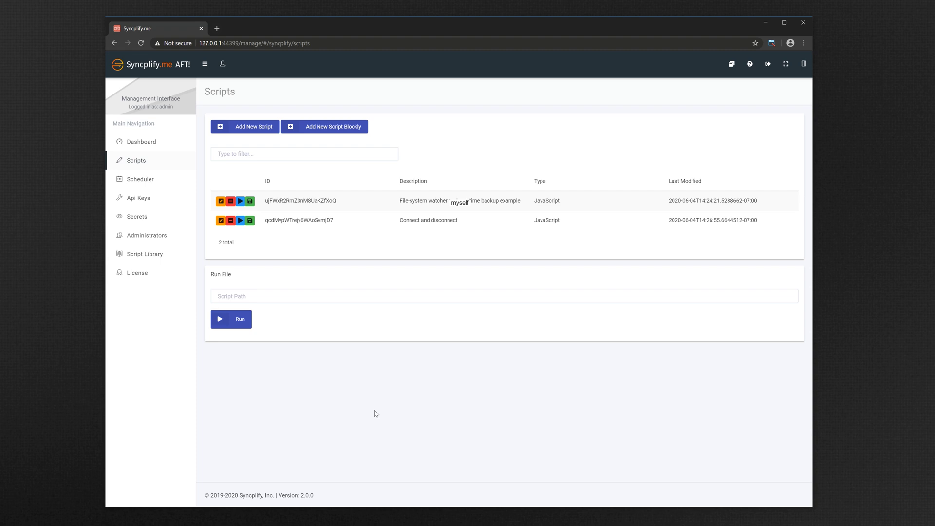
{"action": "left_click", "coordinate": [241, 221]}
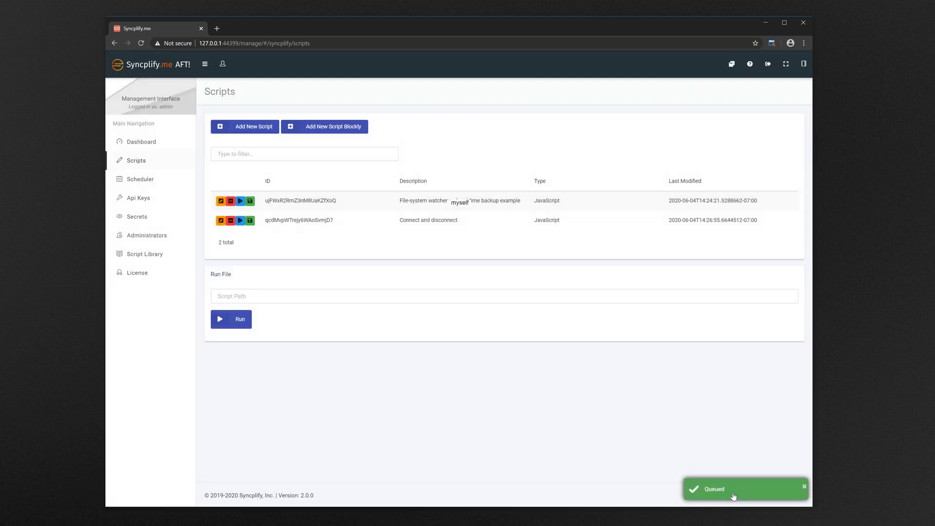
- On the Dashboard, filter the job list to show Stopped jobs
{"action": "left_click", "coordinate": [141, 143]}
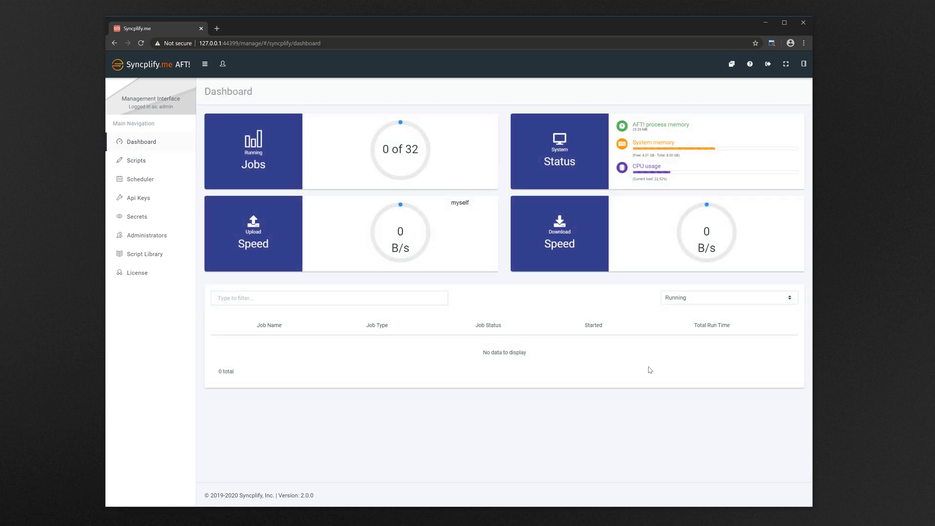
{"action": "left_click", "coordinate": [725, 298]}
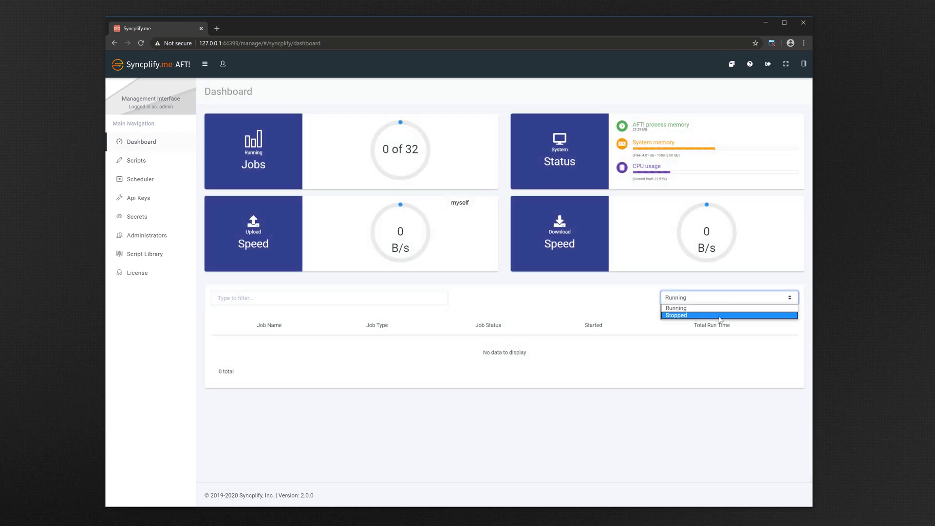
{"action": "left_click", "coordinate": [721, 316]}
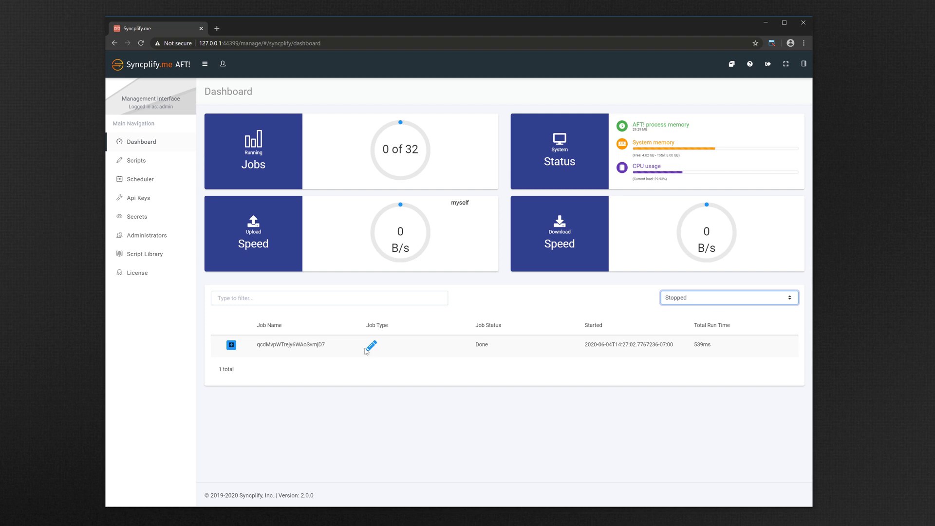
- Inspect the Done job's log showing the connect and close, then go back to the dashboard
{"action": "left_click_drag", "start_coordinate": [489, 345], "coordinate": [476, 344]}
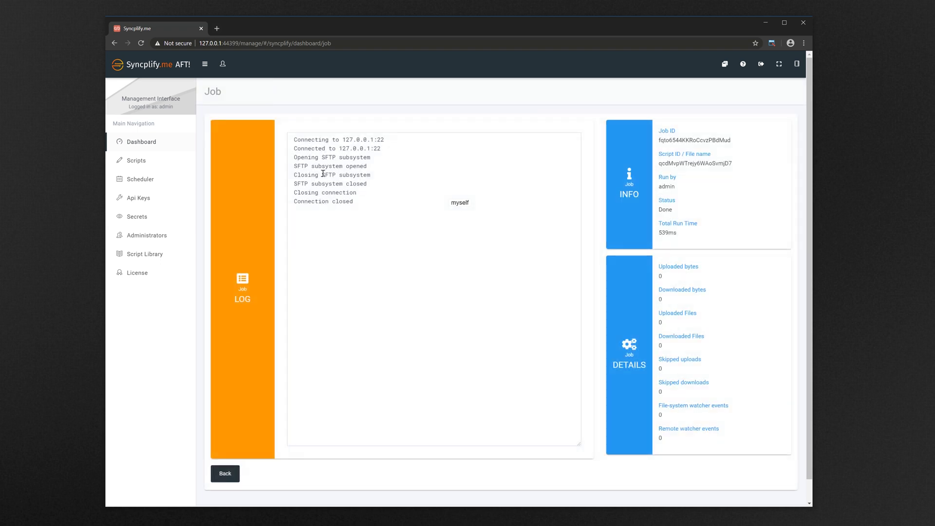
{"action": "left_click_drag", "start_coordinate": [357, 204], "coordinate": [292, 141]}
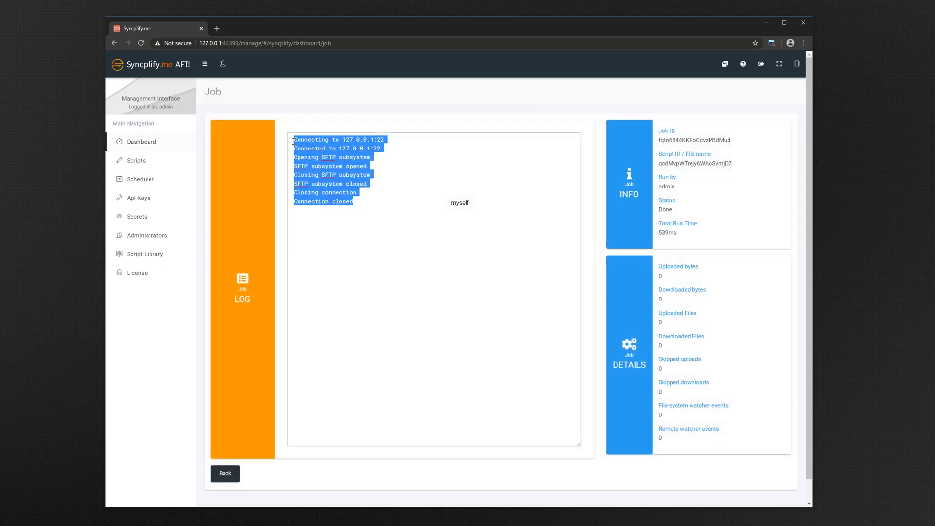
{"action": "left_click", "coordinate": [336, 241]}
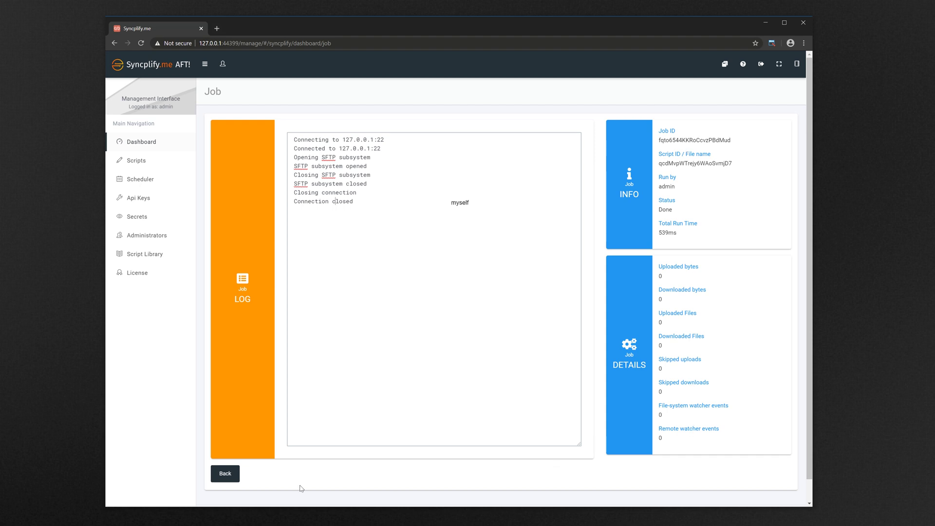
{"action": "left_click", "coordinate": [224, 474]}
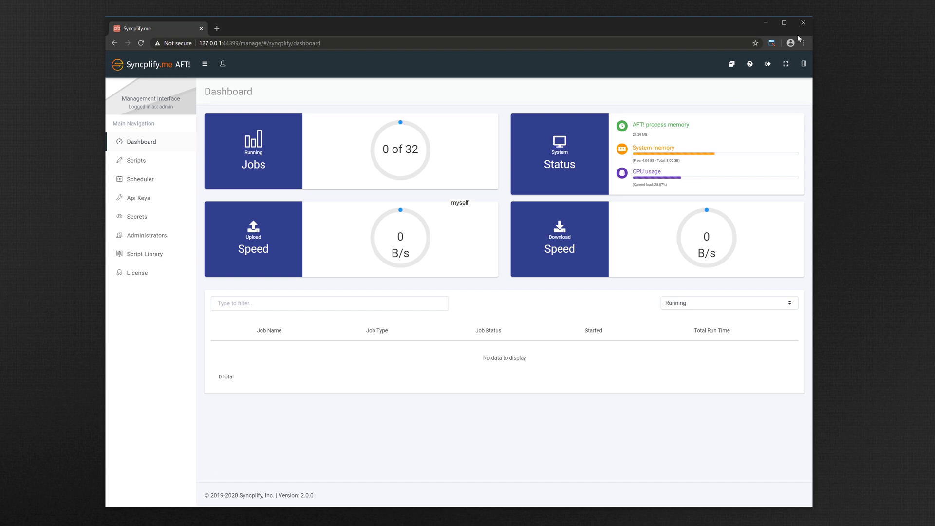
{"action": "left_click", "coordinate": [750, 67]}
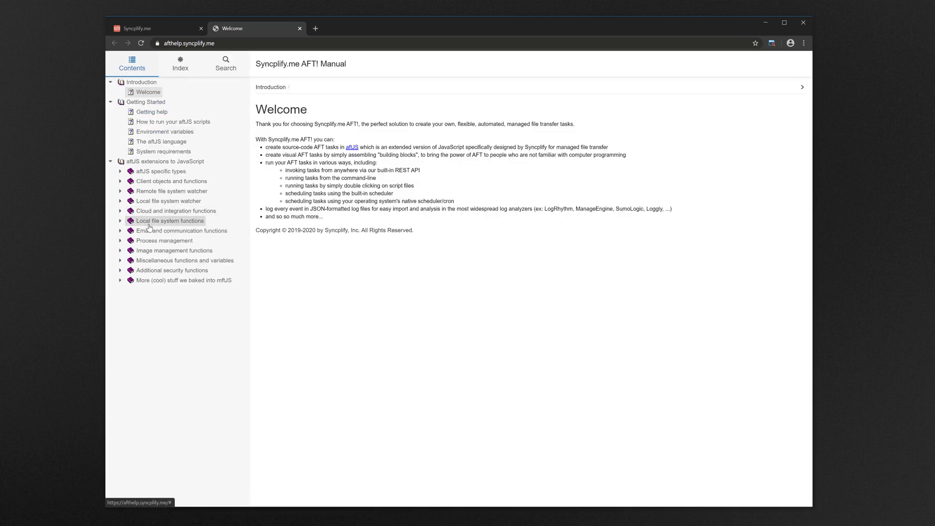
{"action": "left_click", "coordinate": [120, 171]}
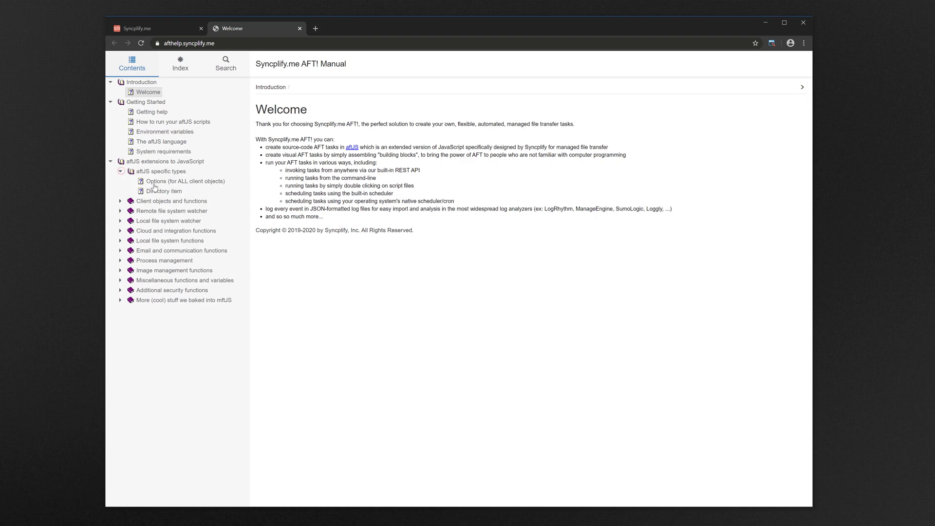
{"action": "left_click", "coordinate": [156, 190]}
{"action": "left_click", "coordinate": [121, 211]}
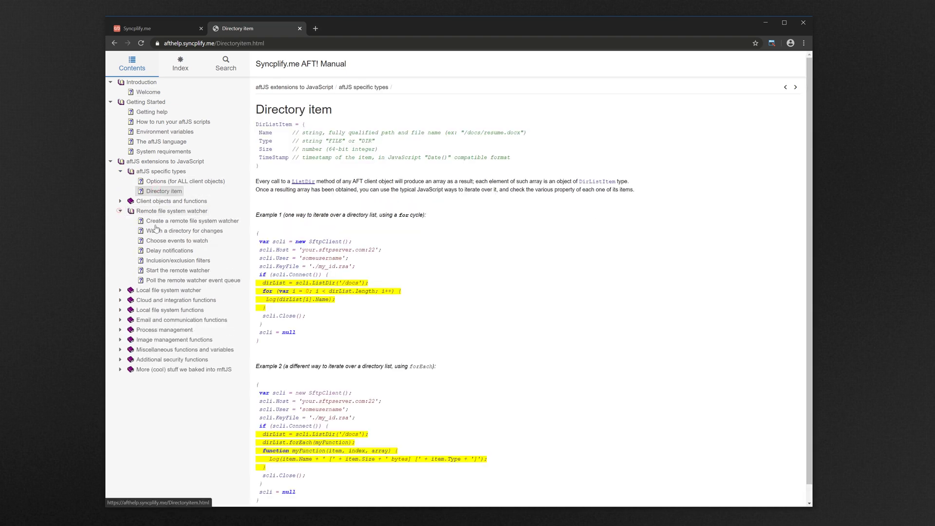
{"action": "left_click", "coordinate": [155, 222]}
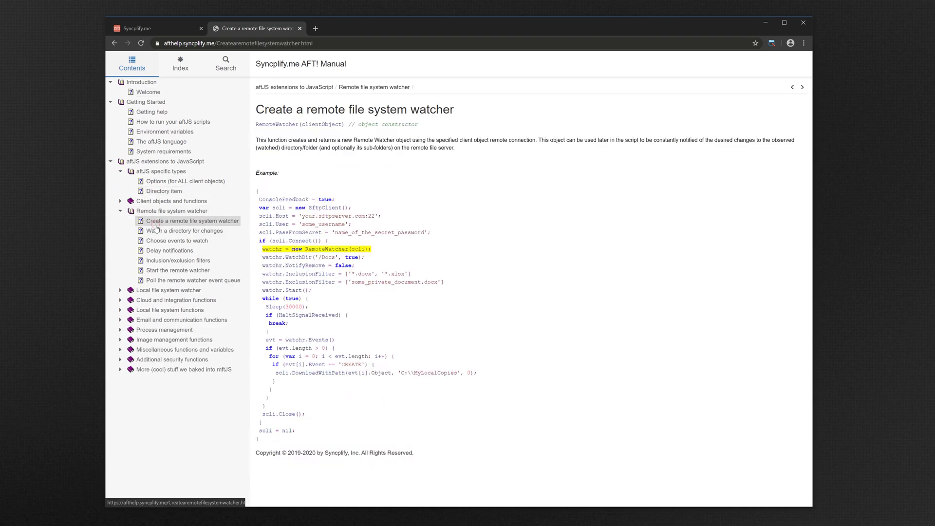
{"action": "left_click", "coordinate": [165, 251]}
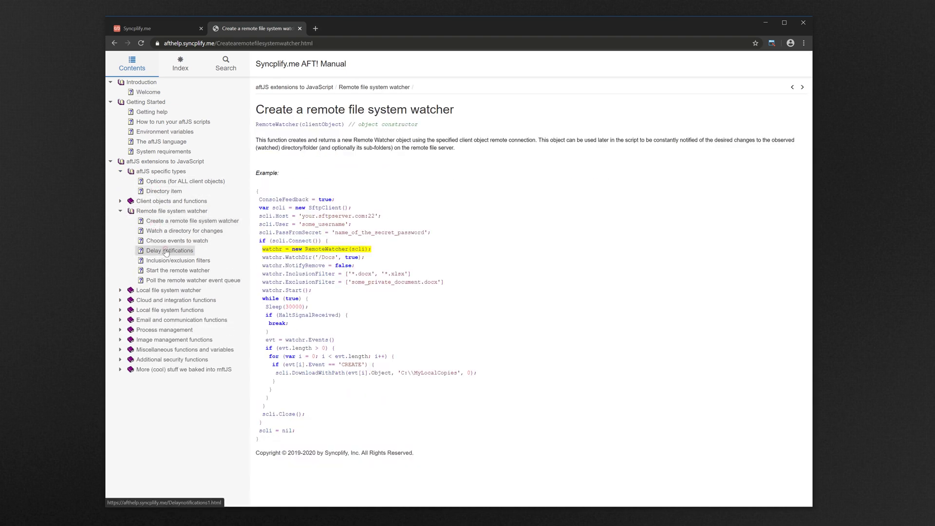
{"action": "left_click", "coordinate": [120, 300]}
{"action": "left_click", "coordinate": [166, 310]}
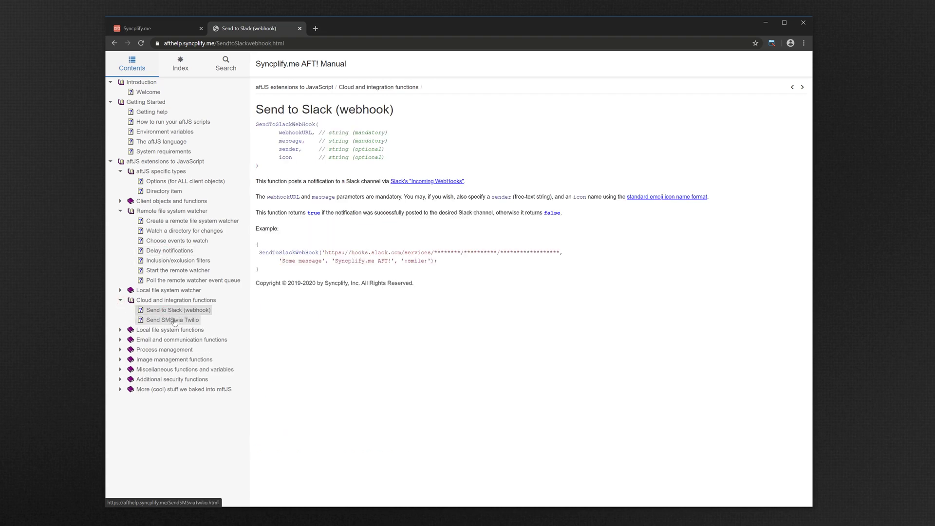
{"action": "left_click", "coordinate": [173, 320]}
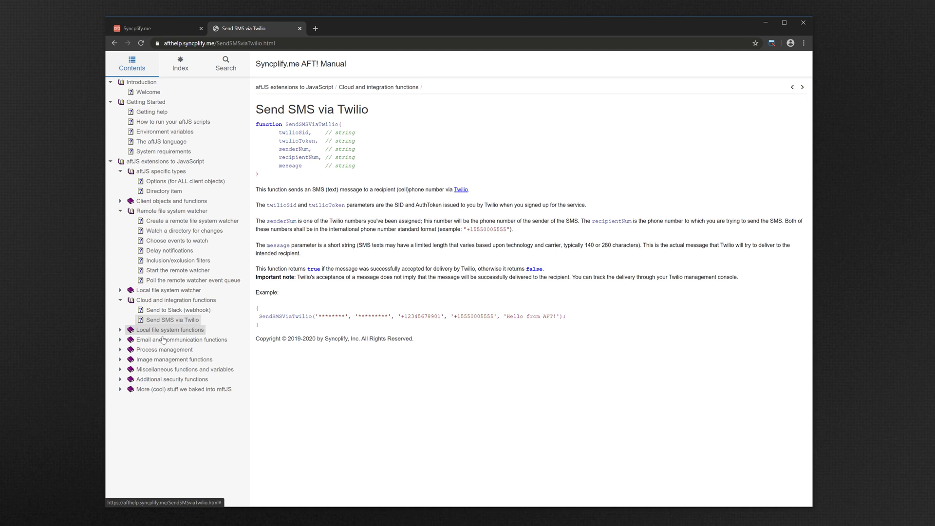
{"action": "left_click", "coordinate": [121, 350]}
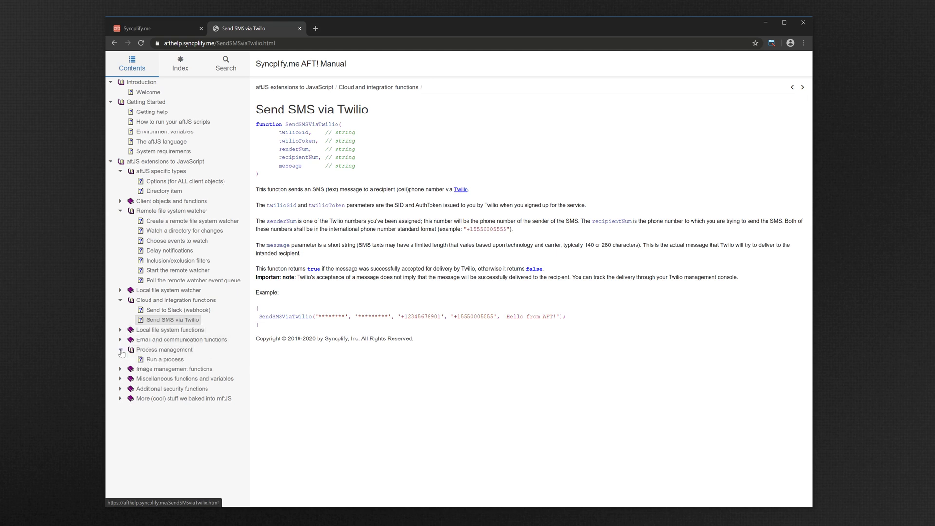
{"action": "left_click", "coordinate": [161, 361]}
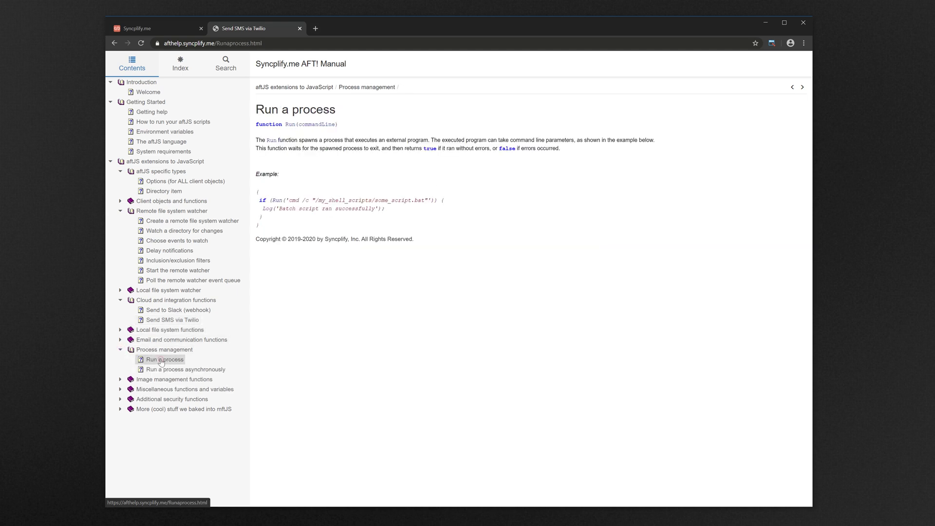
{"action": "left_click", "coordinate": [121, 390]}
{"action": "left_click", "coordinate": [172, 400]}
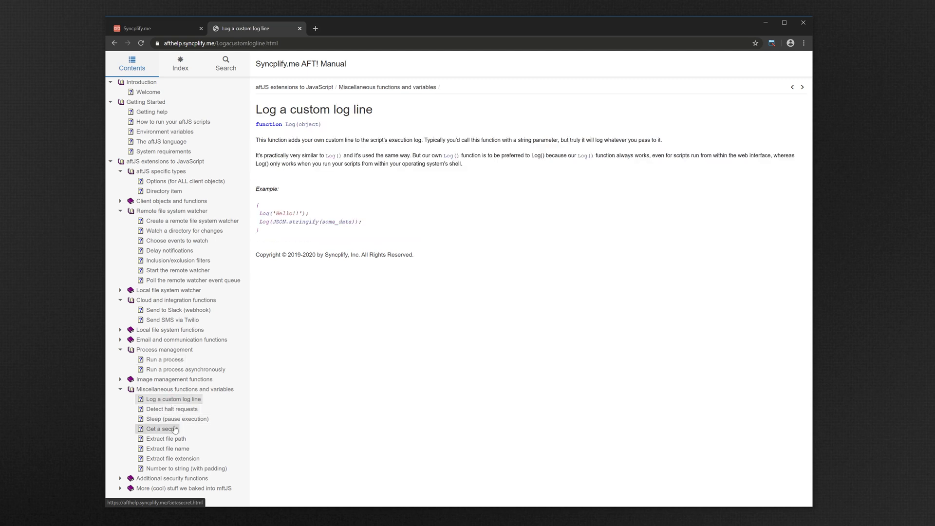
{"action": "left_click", "coordinate": [170, 429]}
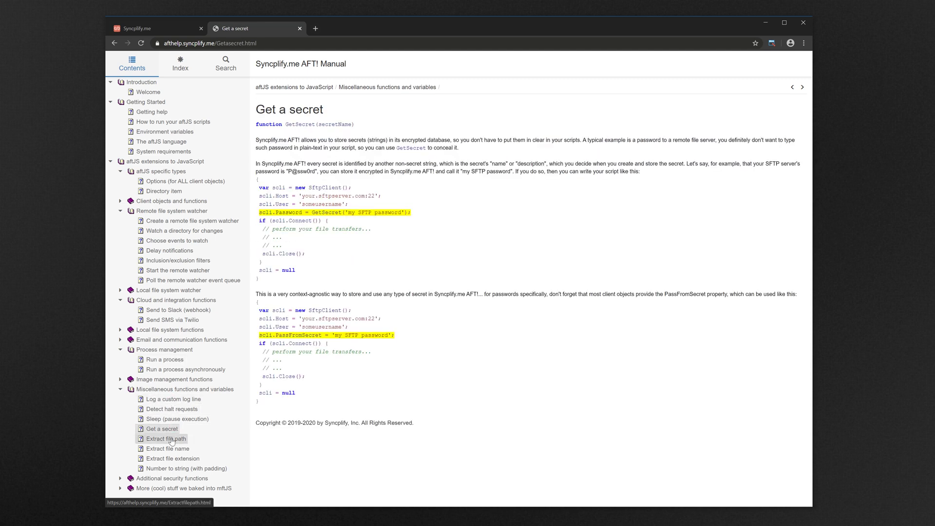
{"action": "left_click", "coordinate": [172, 440]}
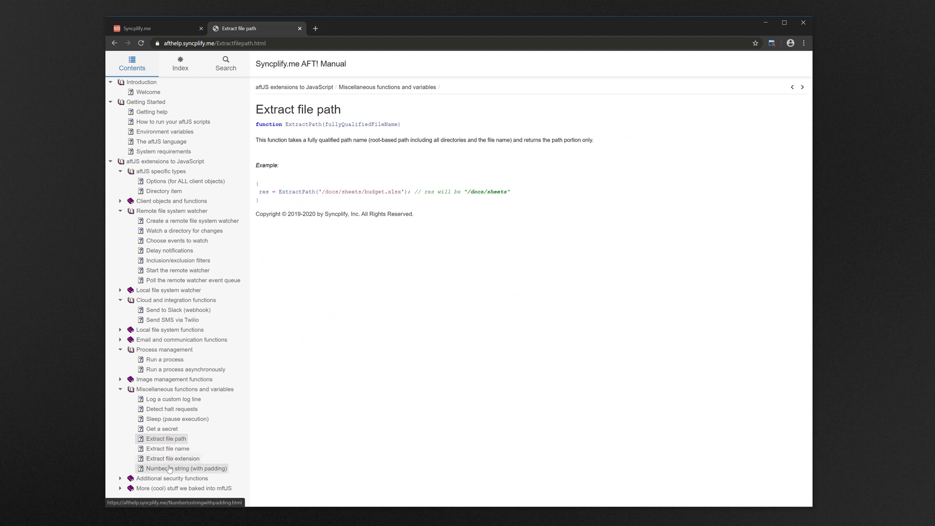
{"action": "left_click", "coordinate": [176, 480]}
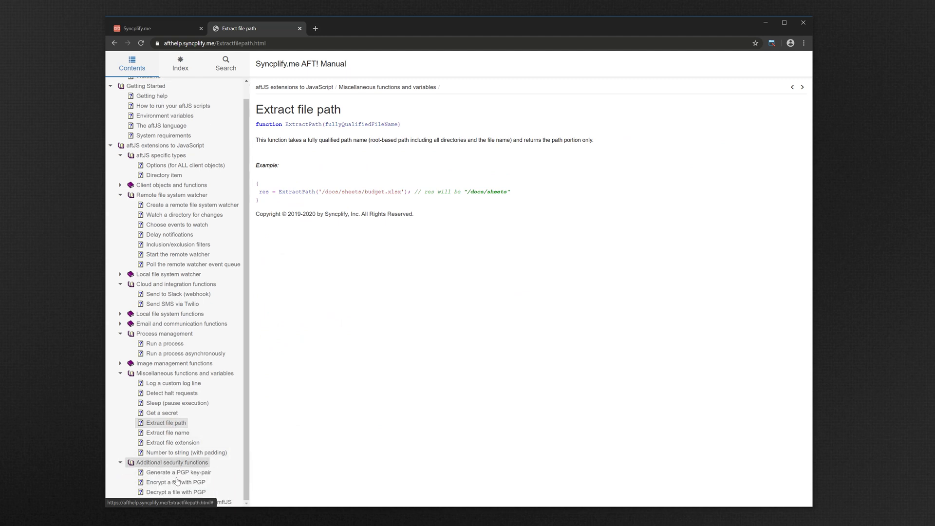
{"action": "left_click", "coordinate": [175, 482]}
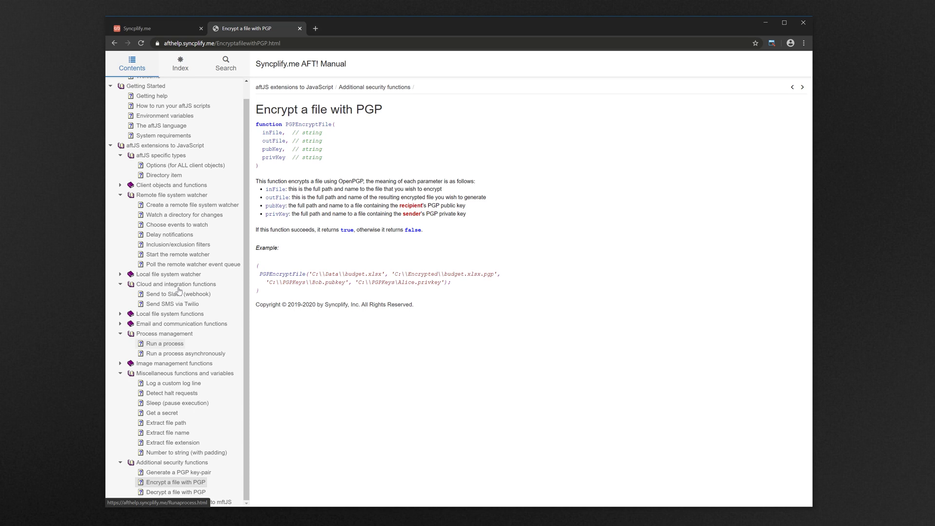
{"action": "left_click", "coordinate": [300, 28]}
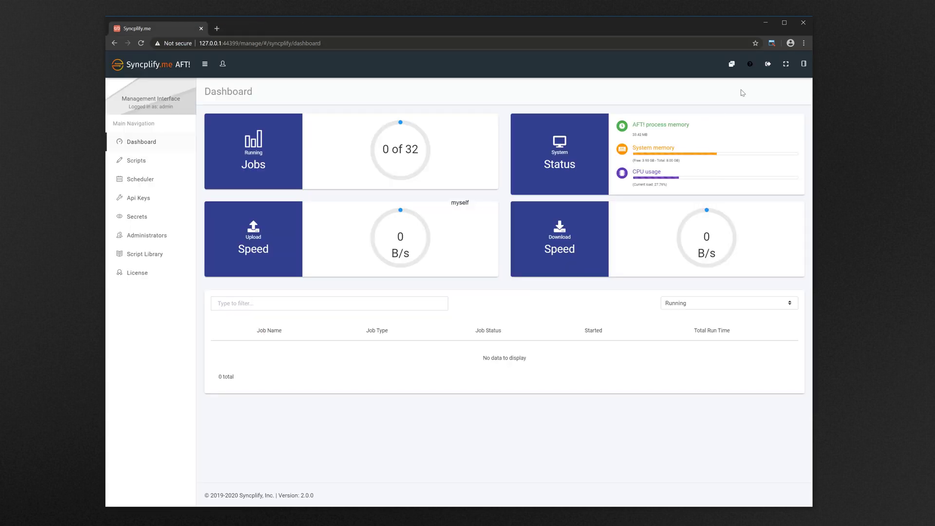
- Open the Syncplify knowledge base, search for 'h', close its tab, and log out of AFT!
{"action": "left_click", "coordinate": [733, 66]}
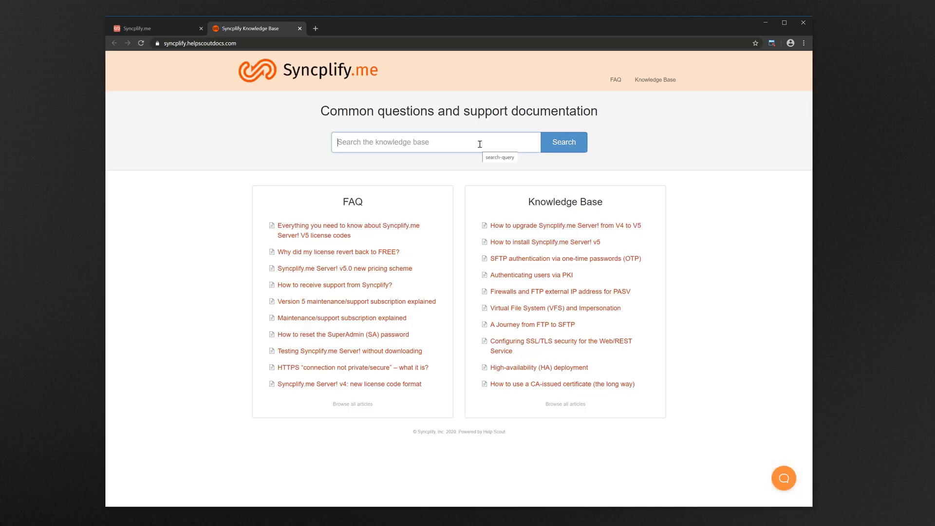
{"action": "type", "text": "how do i"}
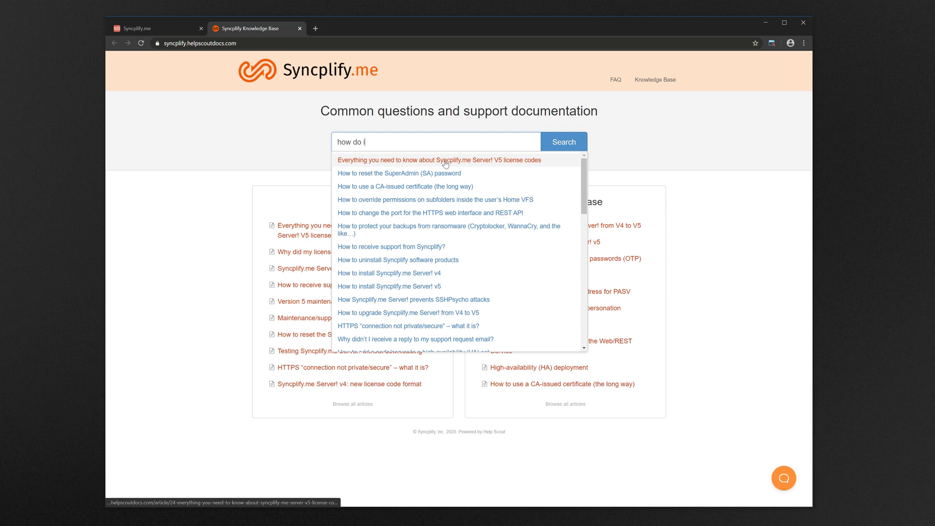
{"action": "left_click", "coordinate": [300, 29]}
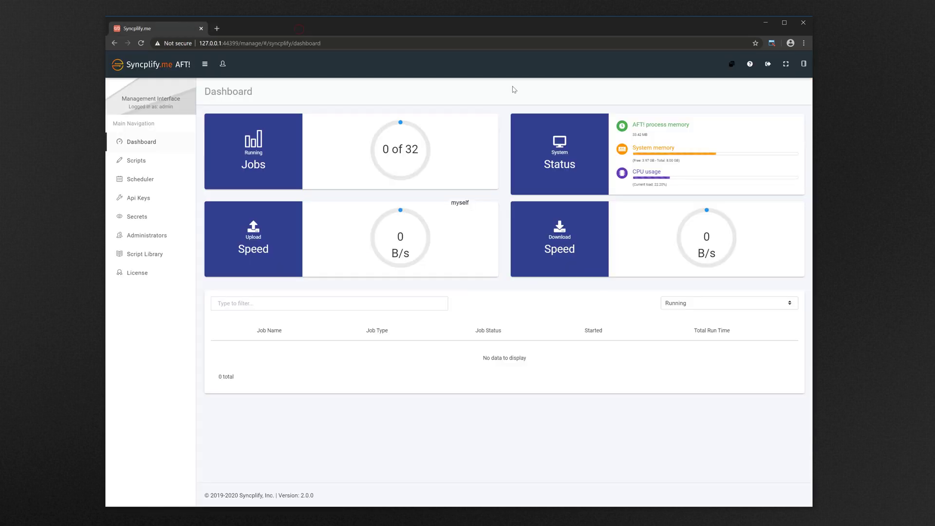
{"action": "left_click", "coordinate": [771, 64]}
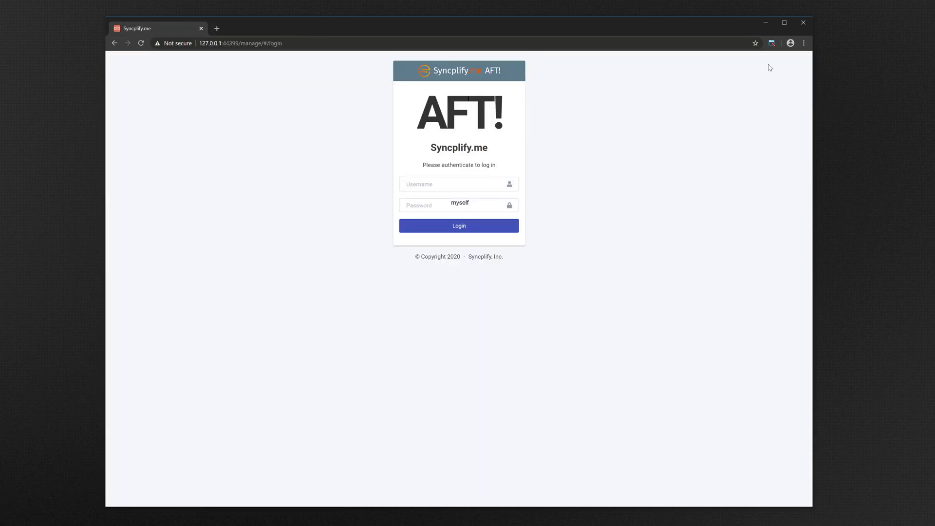